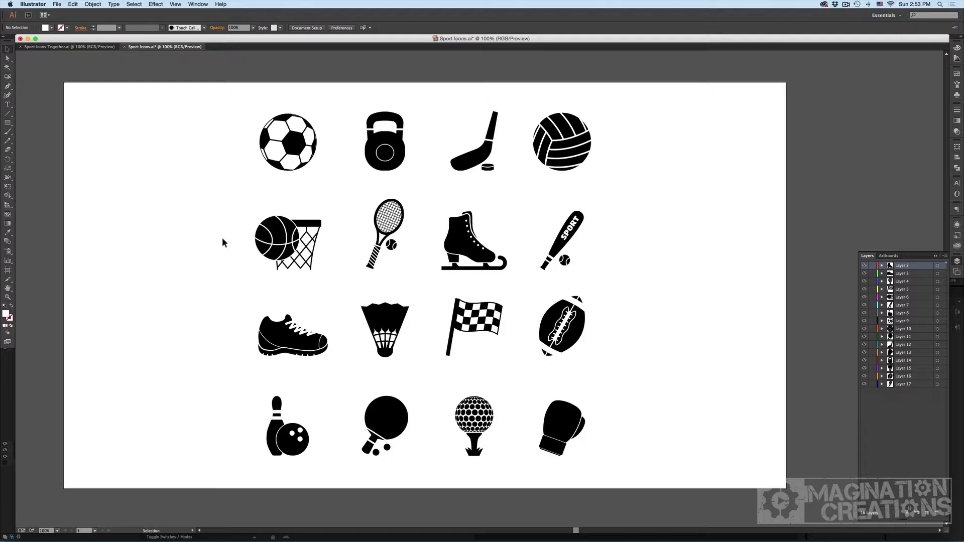
Step: Select several sport icons one by one to check which layer holds each, and clear the selection
left_click(284, 157)
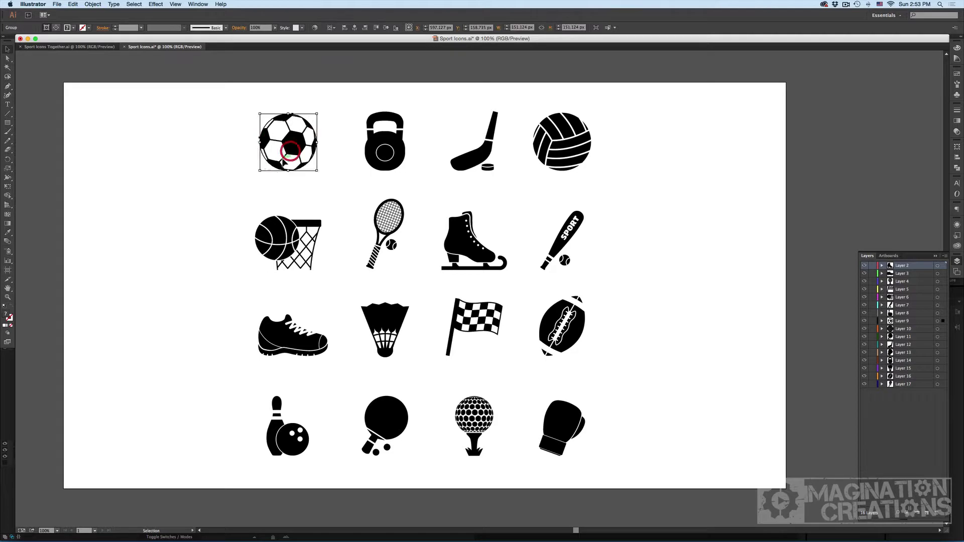
left_click(380, 151)
left_click(476, 157)
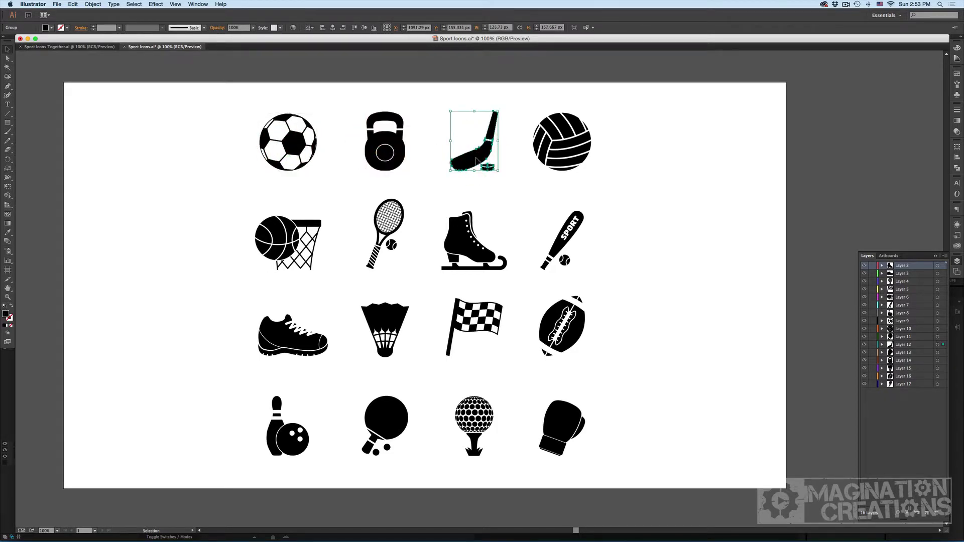
left_click(470, 236)
left_click(394, 244)
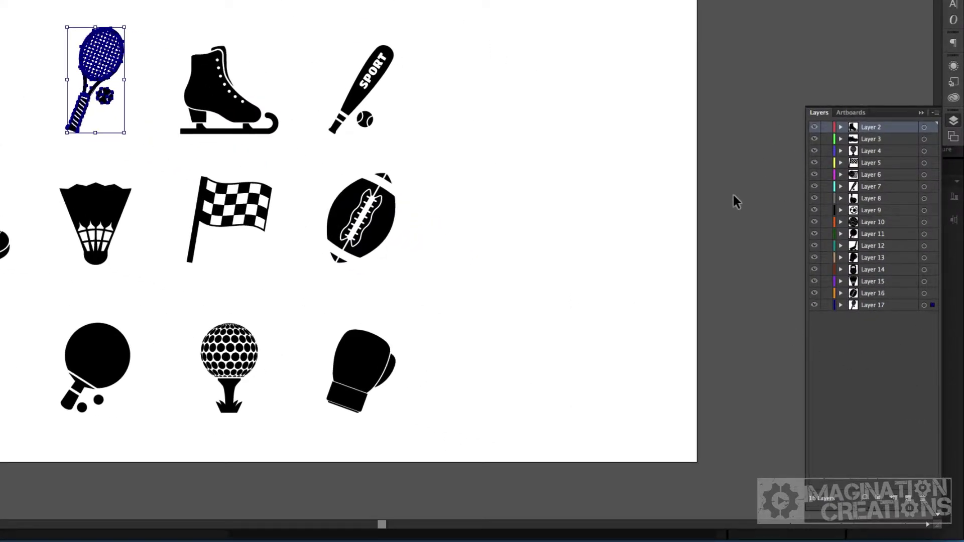
key("super+shift+a")
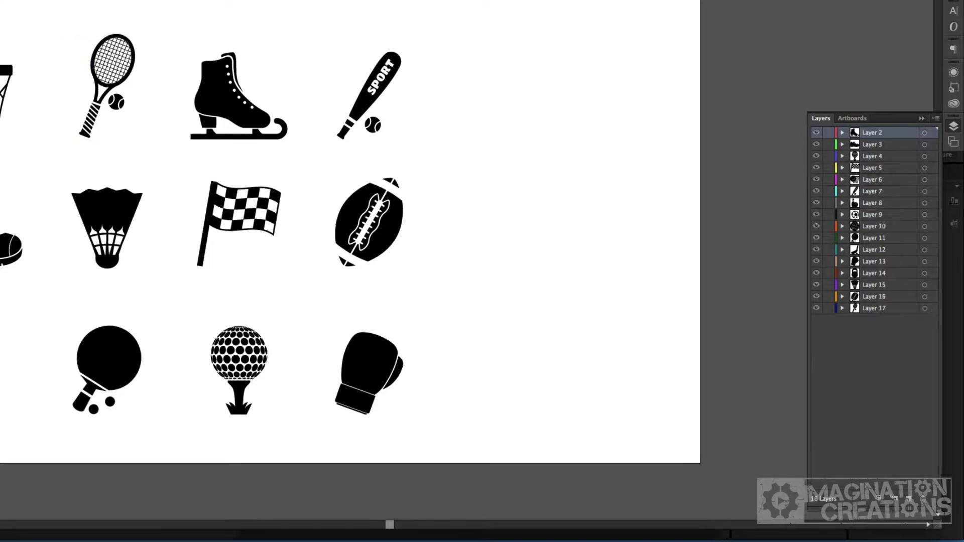
Step: Select all the sport icons and align them by their horizontal and vertical centers so they stack in the artboard's middle
left_click_drag(542, 0, 0, 0)
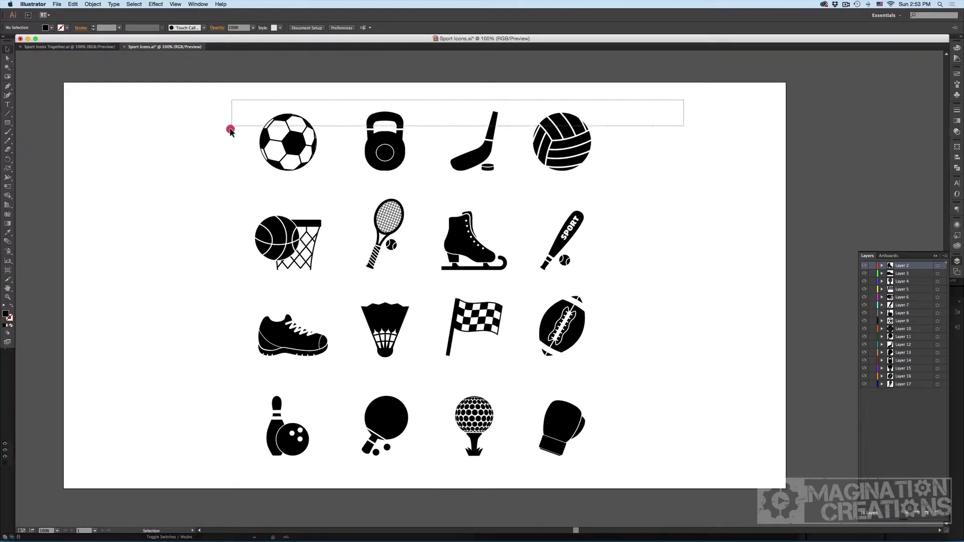
left_click_drag(230, 131, 209, 472)
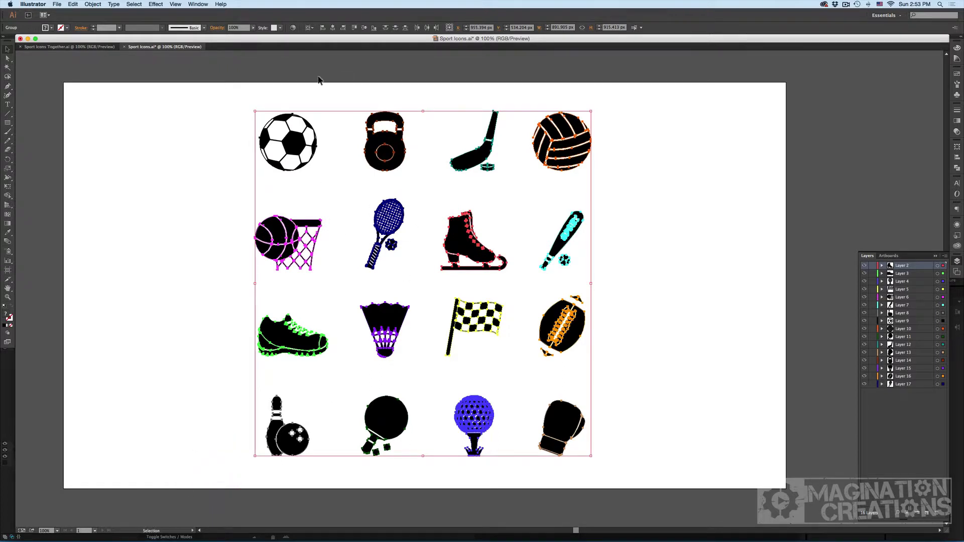
left_click(334, 28)
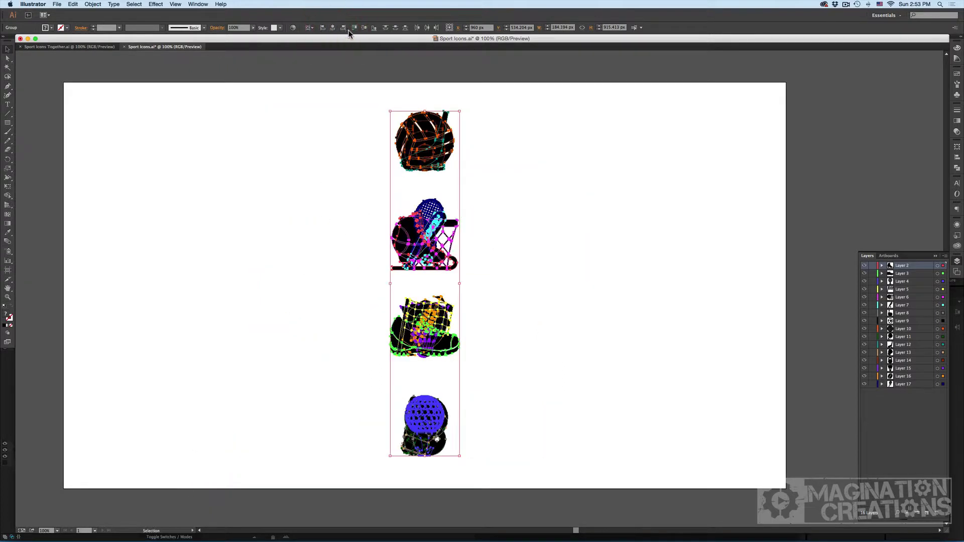
left_click(364, 28)
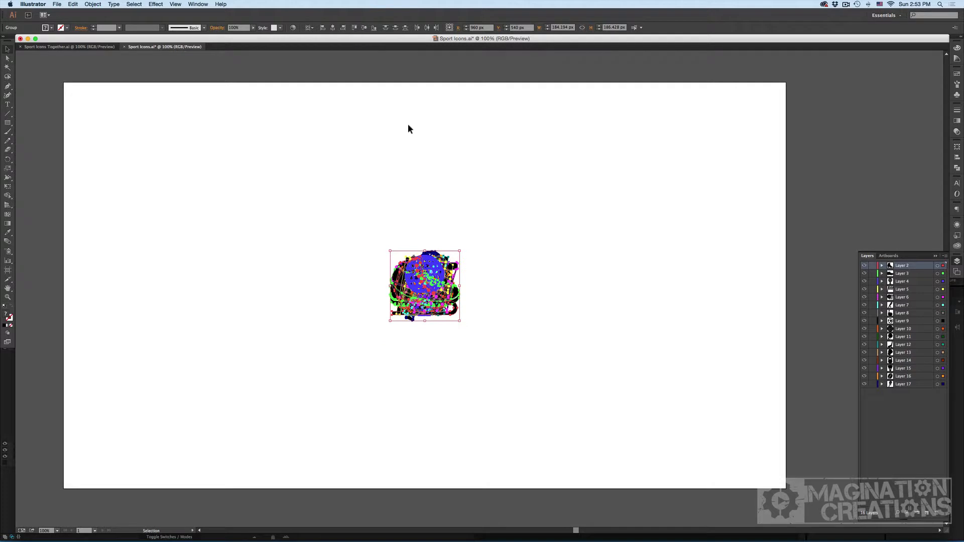
left_click(541, 196)
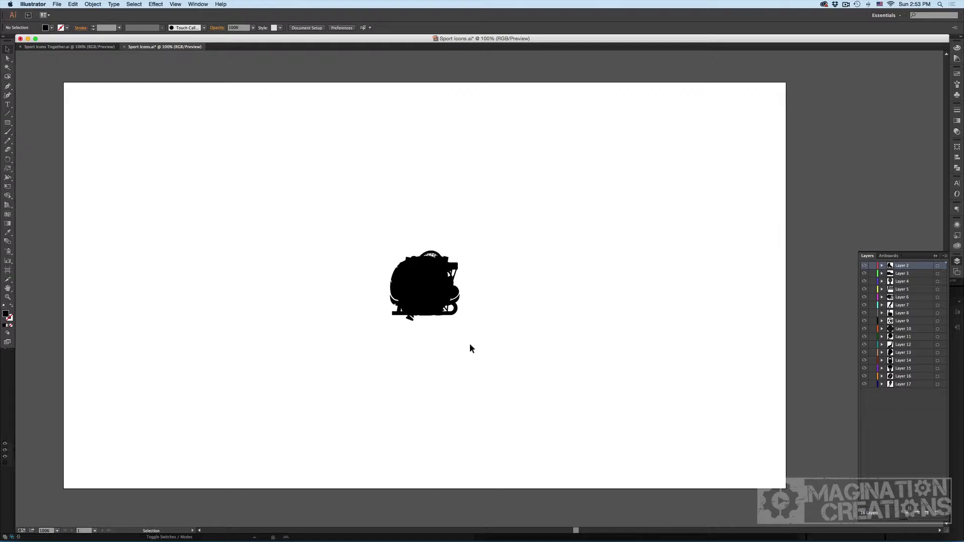
Step: Switch to After Effects and bring up the TTT Varied Particles composition
key("super+Tab")
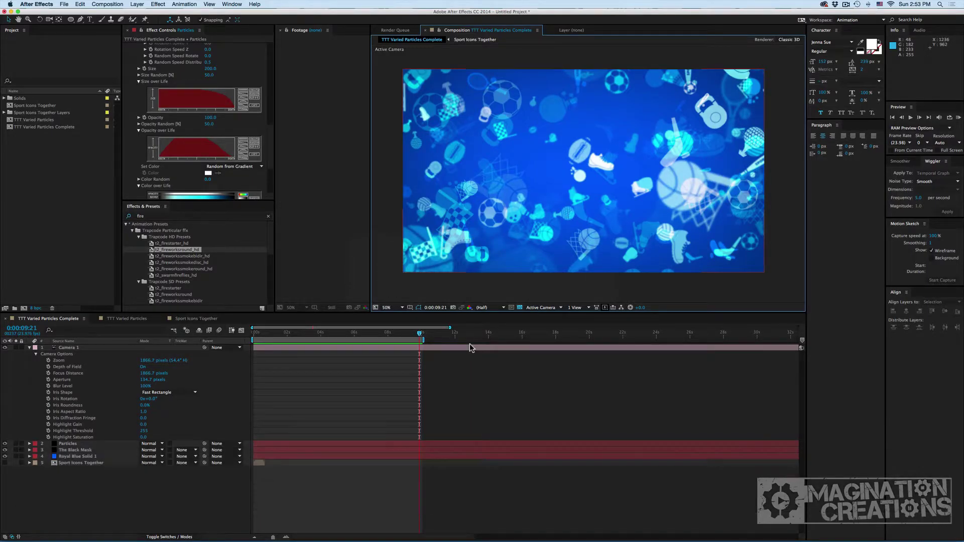
left_click(112, 320)
left_click(152, 400)
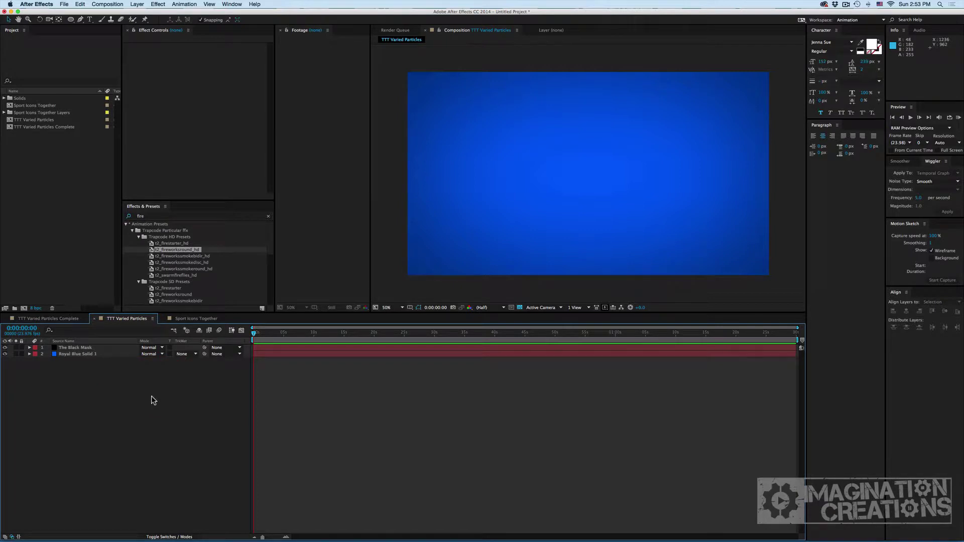
Step: Import Sport Icons.ai from the TTT Varied Particles folder as a composition with Document Size footage dimensions
double_click(76, 218)
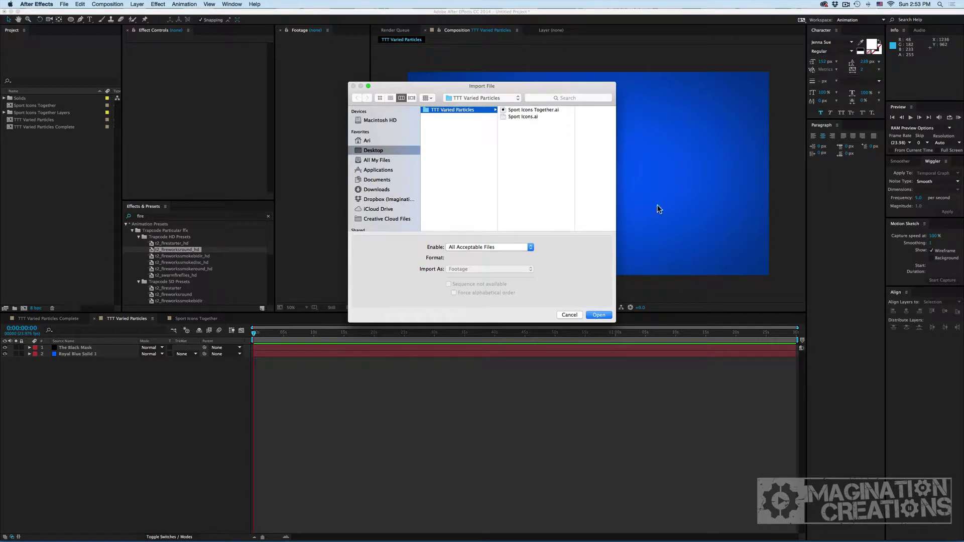
left_click(522, 117)
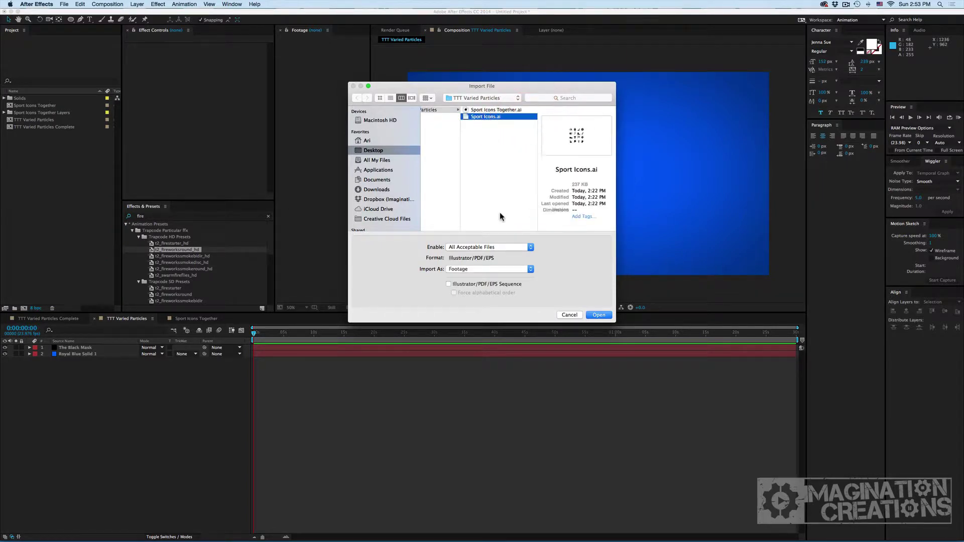
left_click(597, 315)
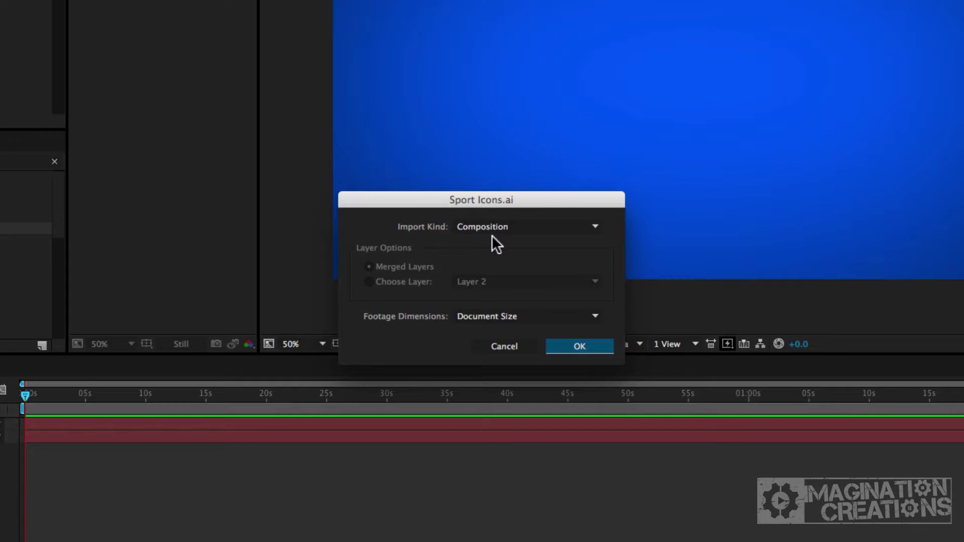
left_click(577, 346)
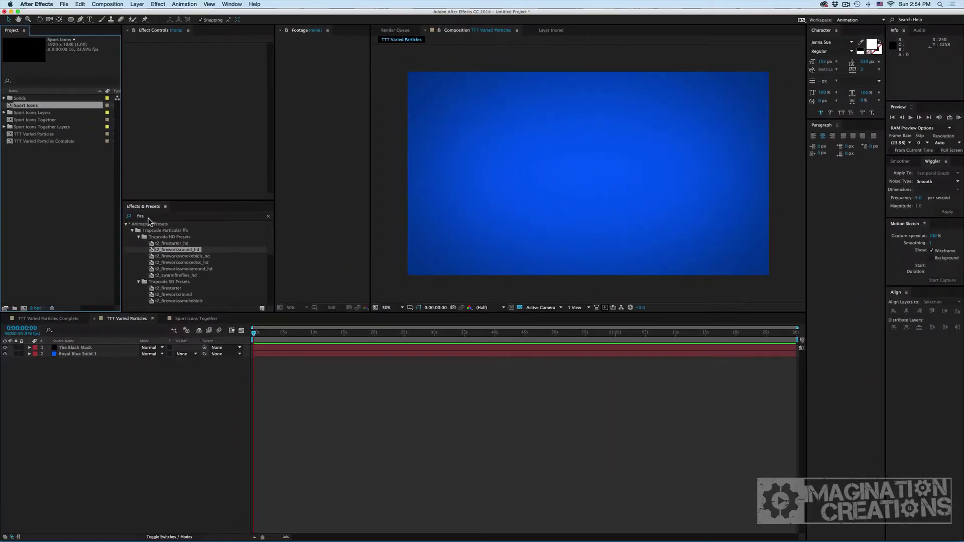
Step: Open the Sport Icons composition and trim all its layers to a length of one frame from the start
double_click(33, 108)
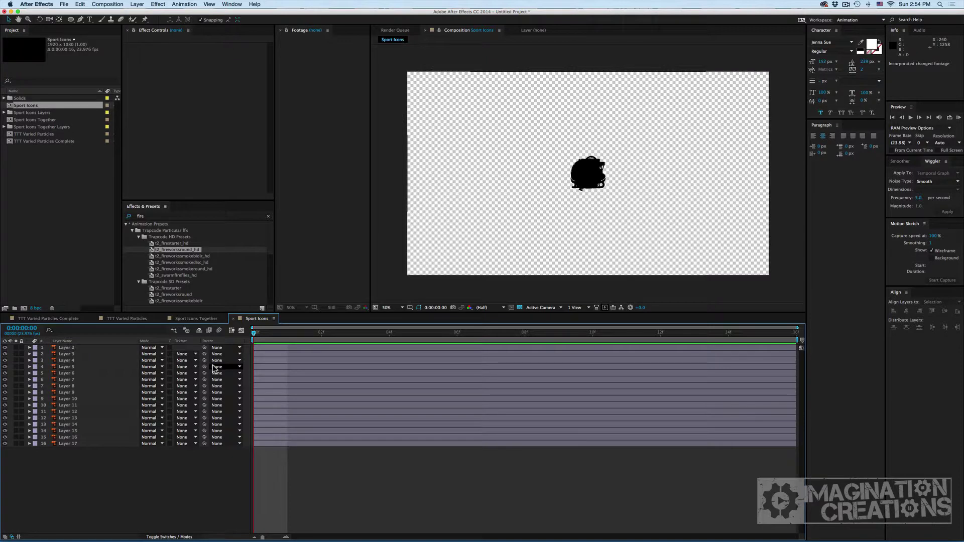
left_click_drag(97, 473, 80, 347)
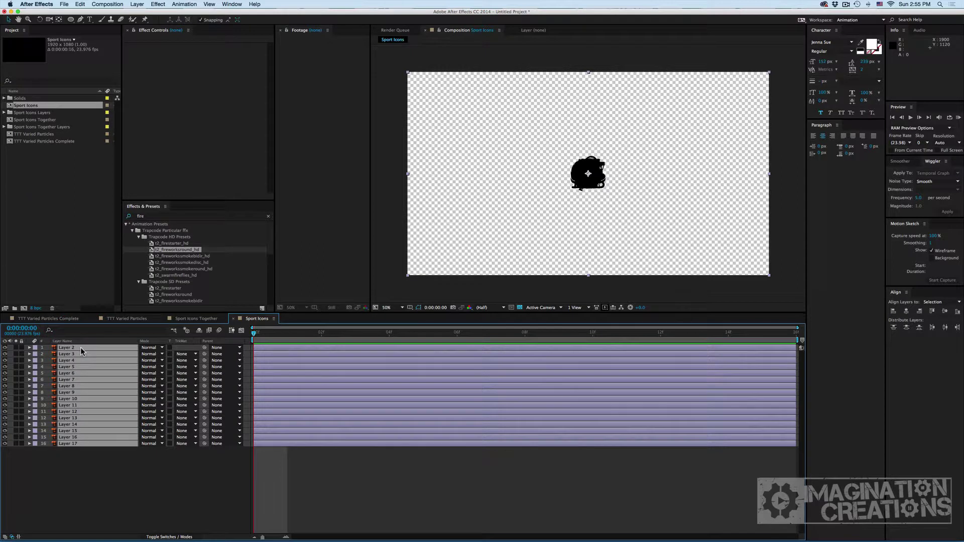
key("alt")
key("alt+bracketright")
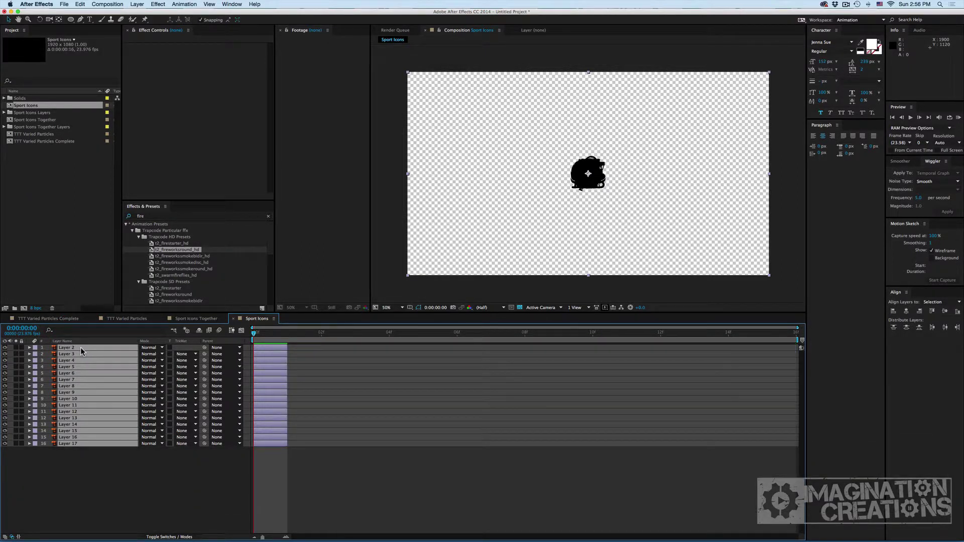
key("minus")
mouse_move(254, 336)
left_mouse_down()
mouse_move(280, 335)
mouse_move(257, 335)
left_mouse_up()
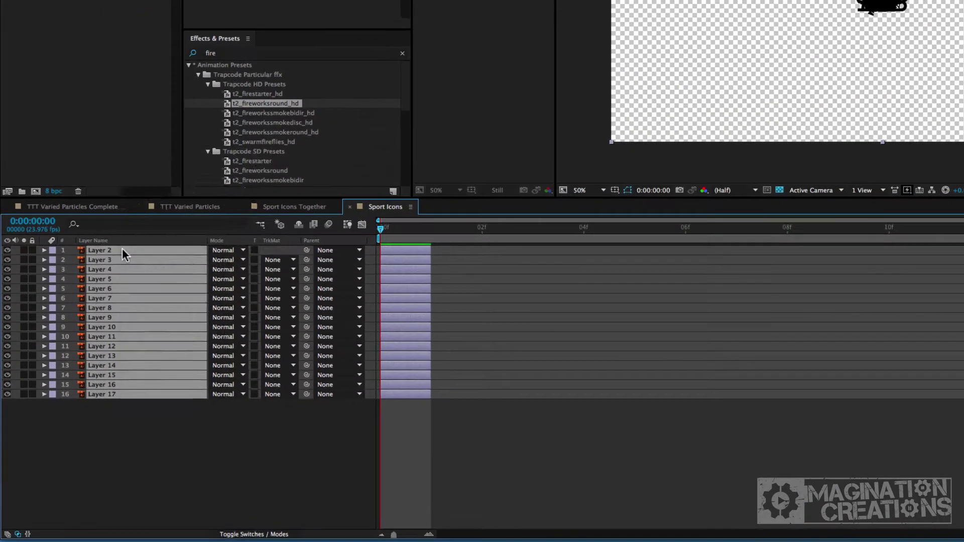
Step: Sequence the selected icon layers one after another with Sequence Layers, without overlap
right_click(62, 347)
mouse_move(122, 365)
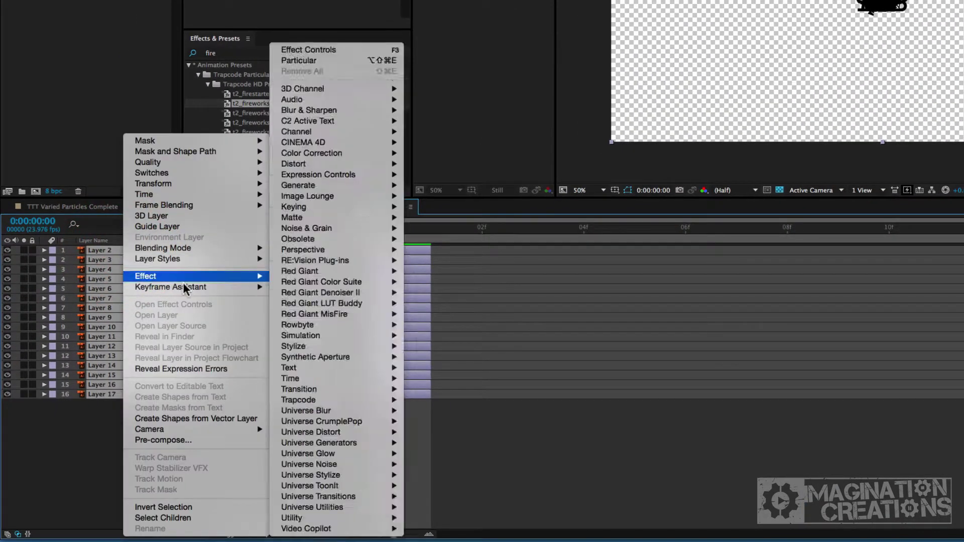
mouse_move(185, 288)
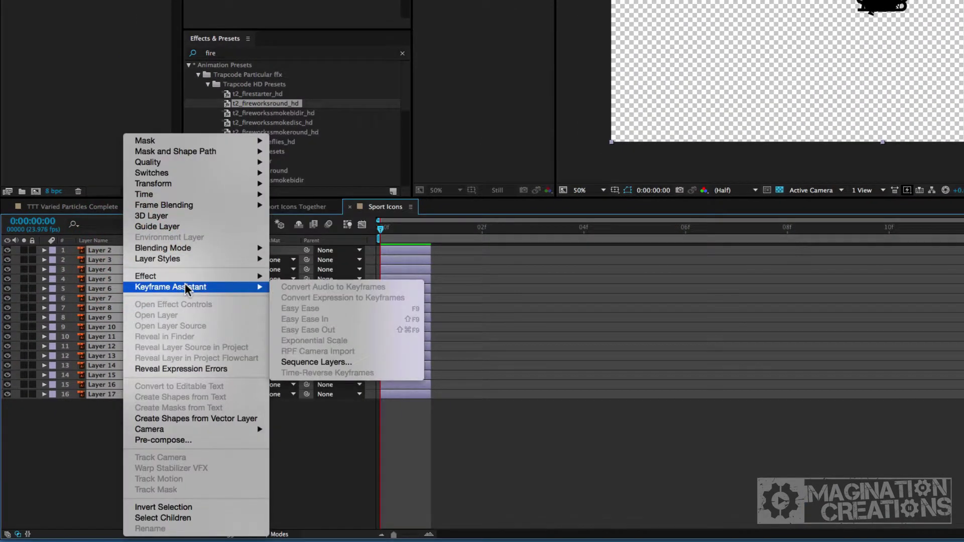
left_click(344, 363)
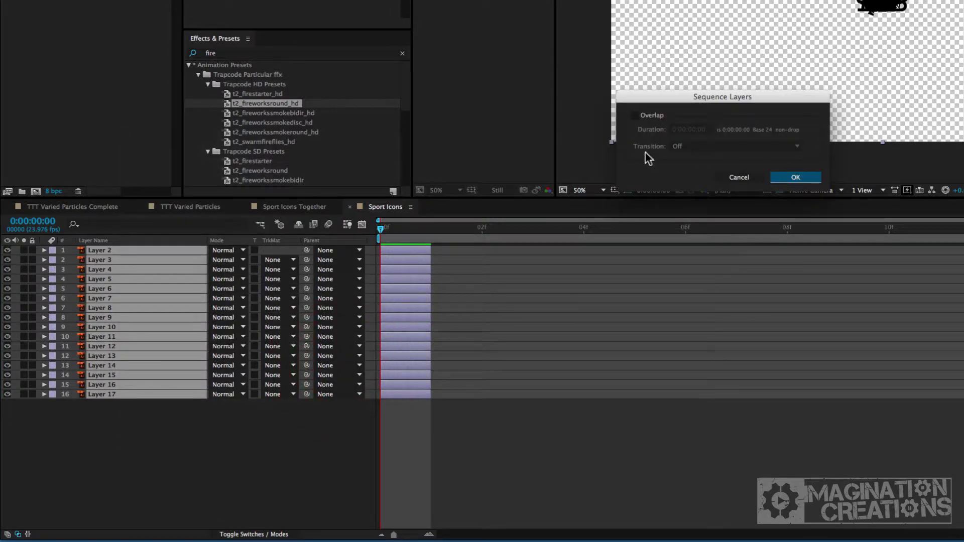
left_click(792, 179)
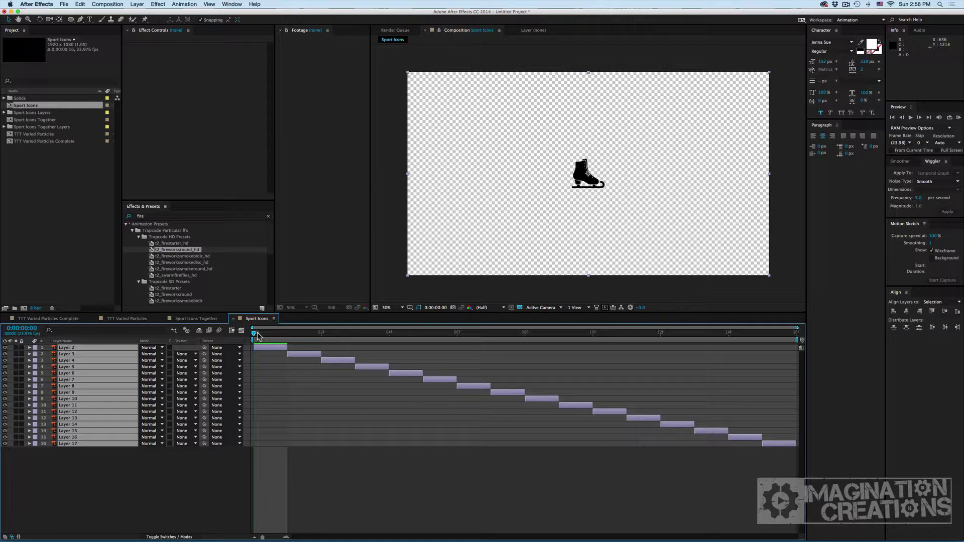
Step: Check the icon sequence frame by frame through to its end, then return to the first frame and deselect the layers
left_click_drag(254, 335, 310, 334)
left_click(334, 333)
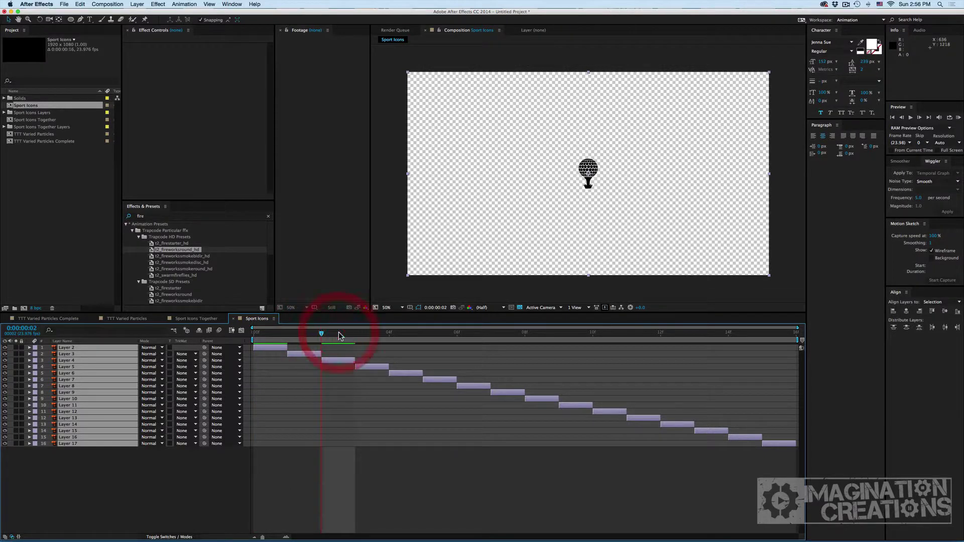
key("Page_Down")
key("Page_Down")
key("Page_Down")
key("Page_Down")
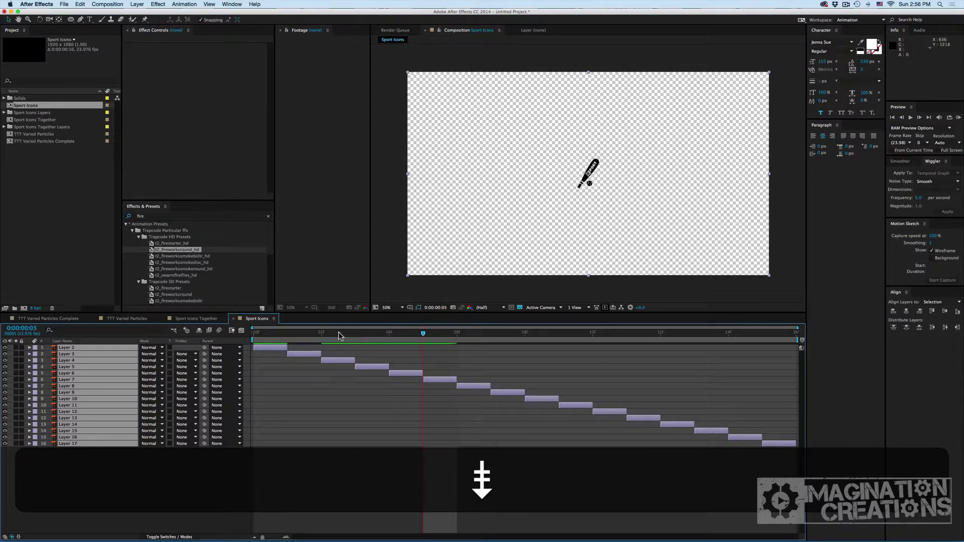
key("Page_Down")
key("Page_Down")
key("Page_Down")
key("Page_Down")
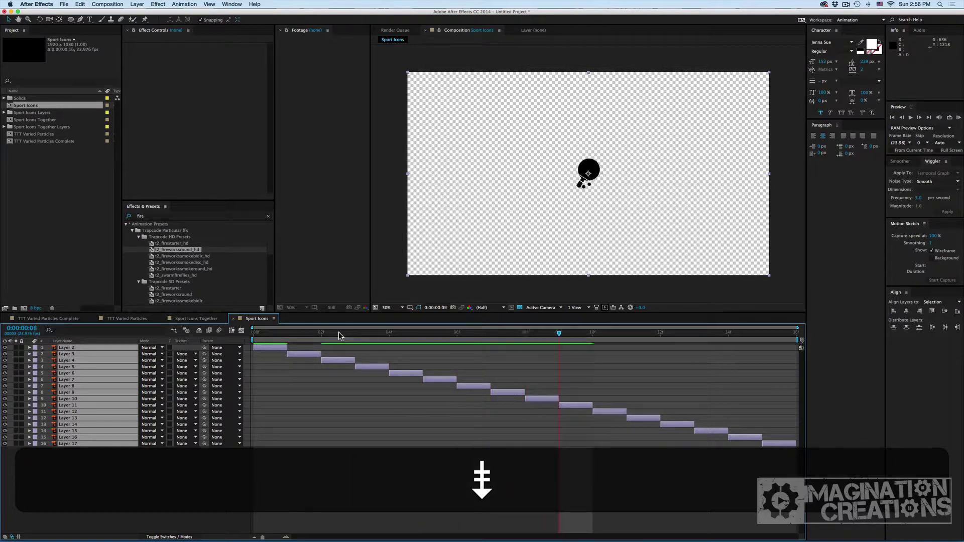
key("Page_Down")
key("Page_Down")
key("Page_Down")
key("Page_Down")
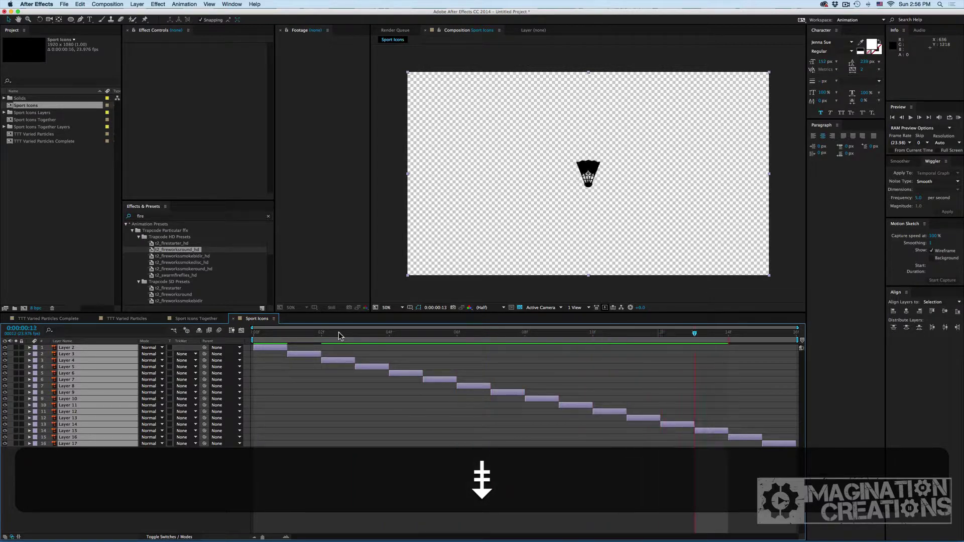
key("Page_Down")
key("Page_Down")
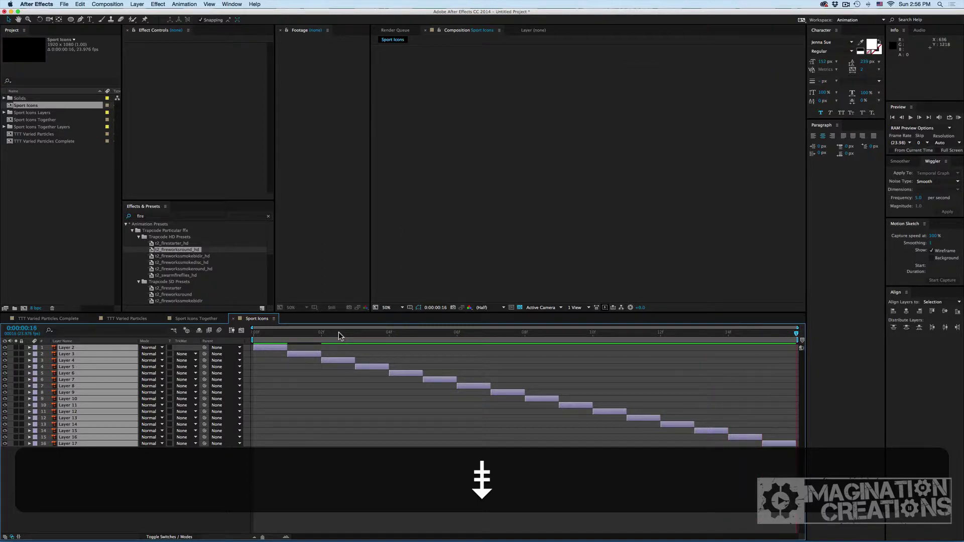
key("Home")
left_click(234, 448)
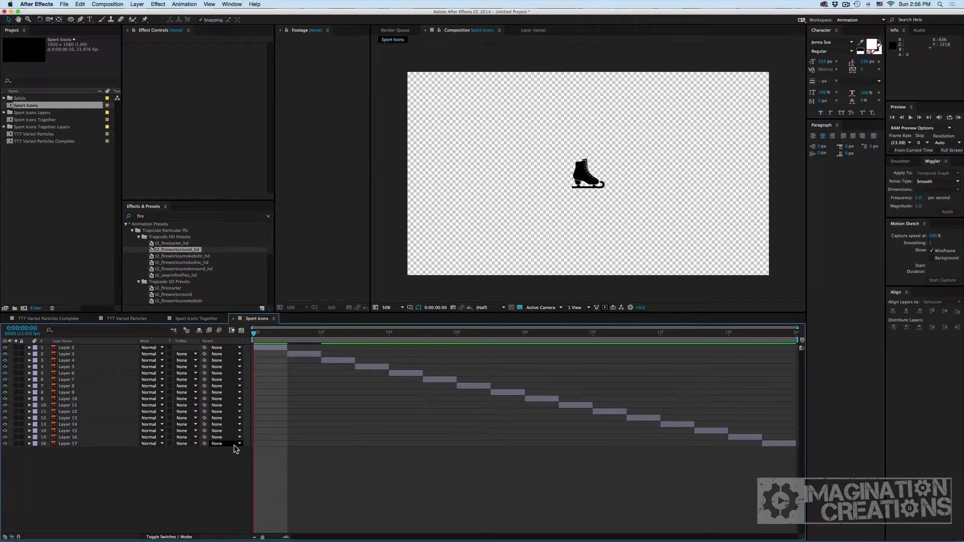
Step: Add the Sport Icons composition to TTT Varied Particles beneath the blue solid and turn off its visibility
left_click(127, 319)
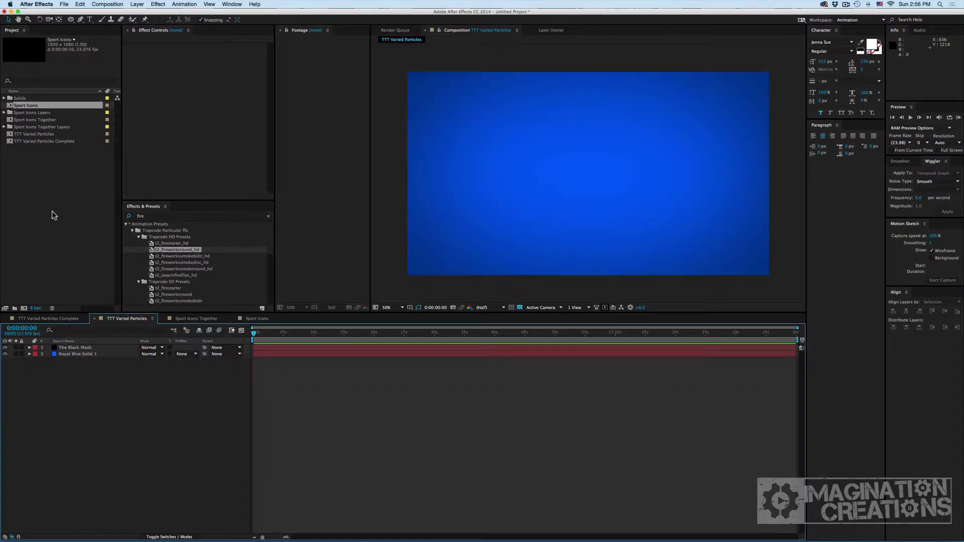
left_click_drag(33, 106, 100, 406)
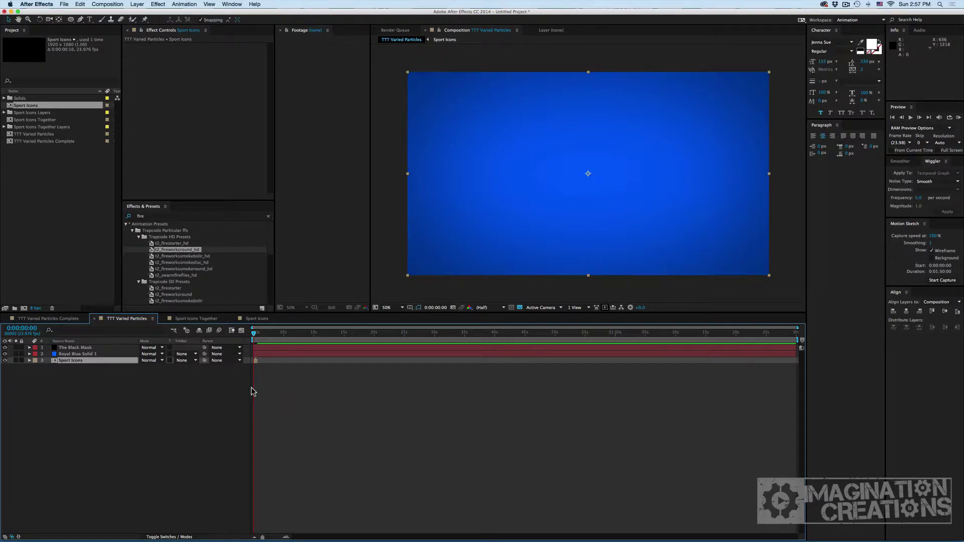
left_click(5, 361)
left_click(167, 402)
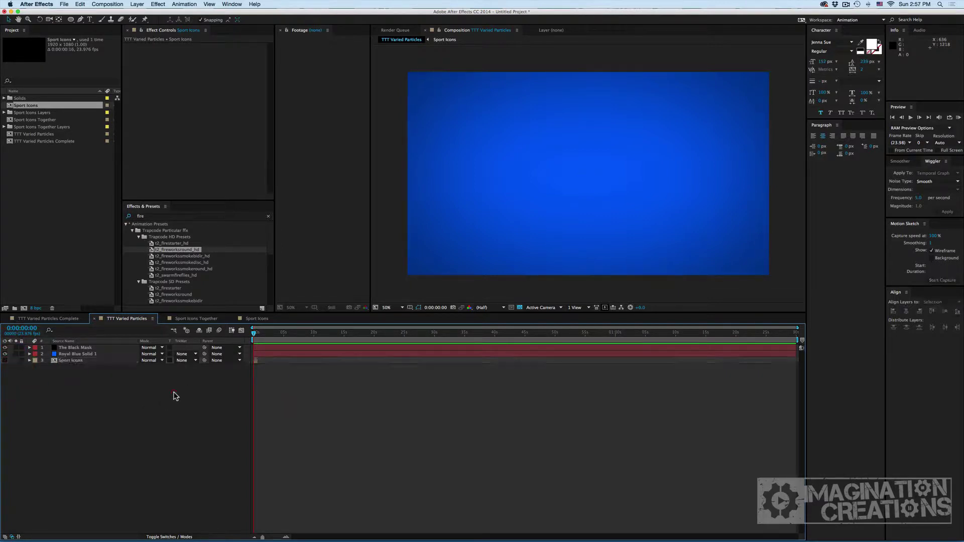
Step: Create a new black 1920 x 1080 px solid named Particles in the TTT Varied Particles composition
right_click(224, 387)
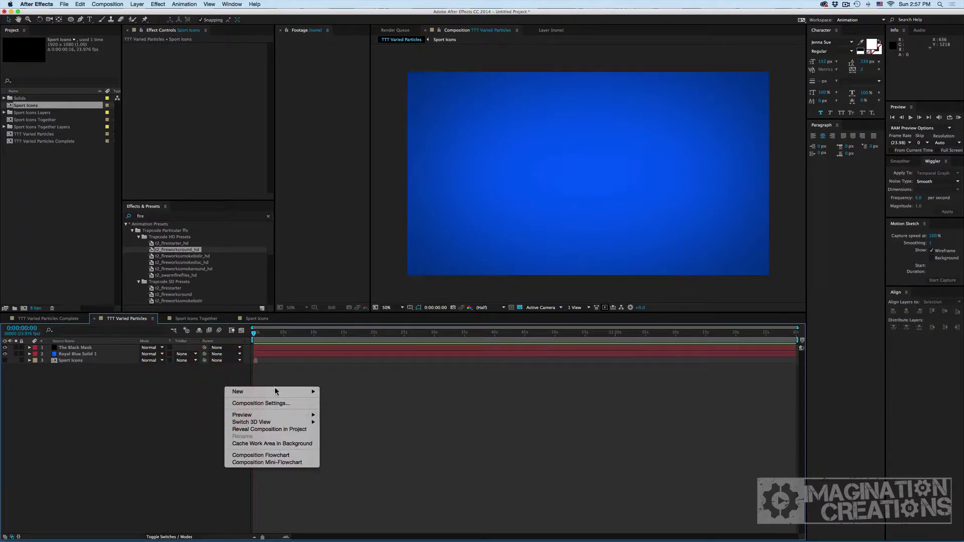
mouse_move(275, 391)
left_click(342, 410)
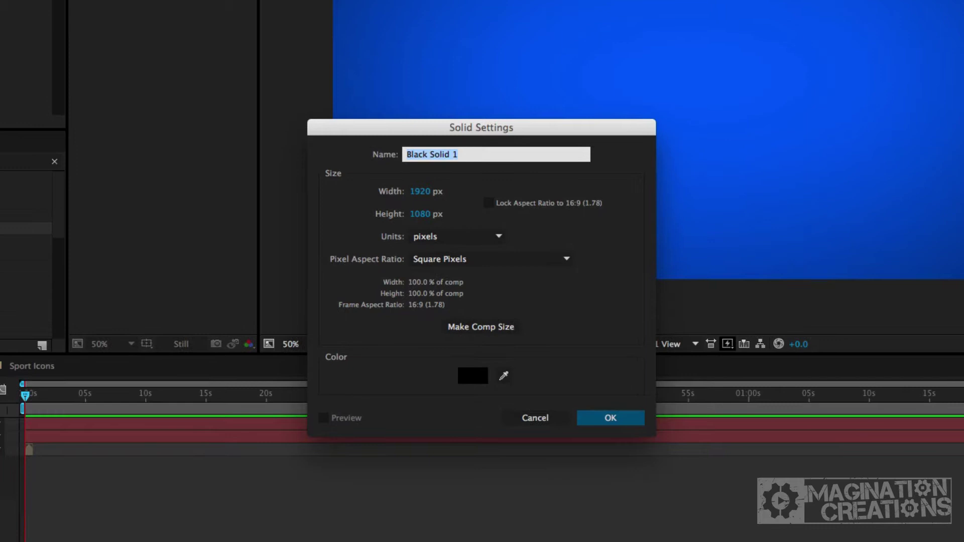
type("Particles")
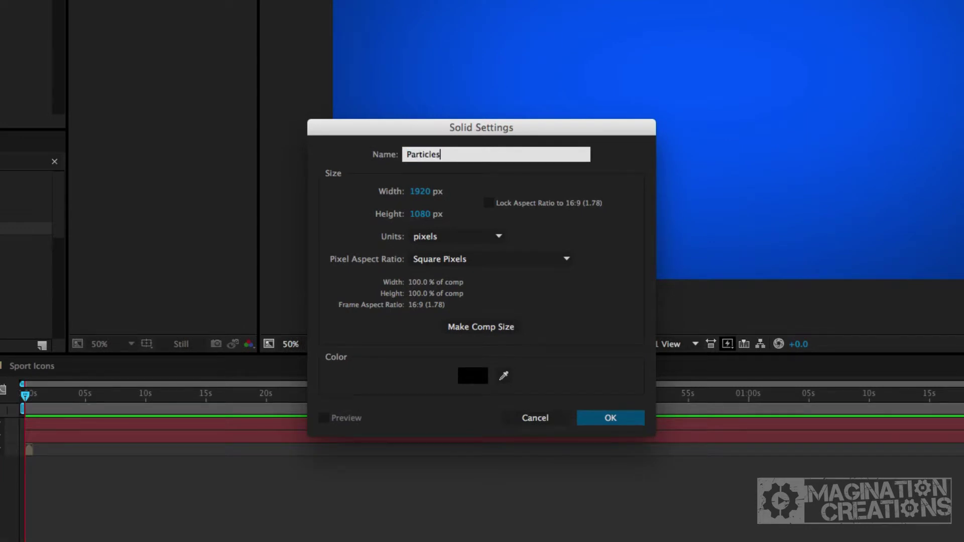
left_click(601, 419)
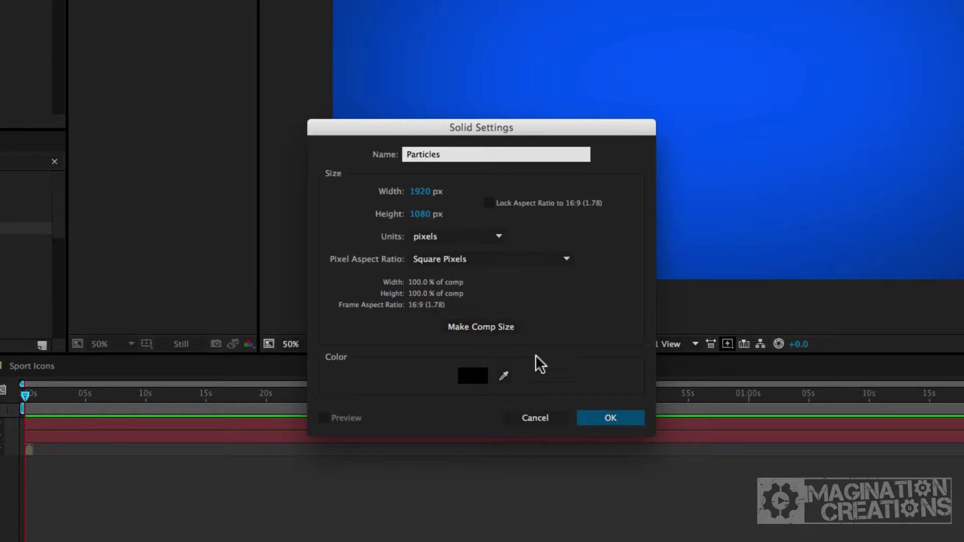
left_click(601, 418)
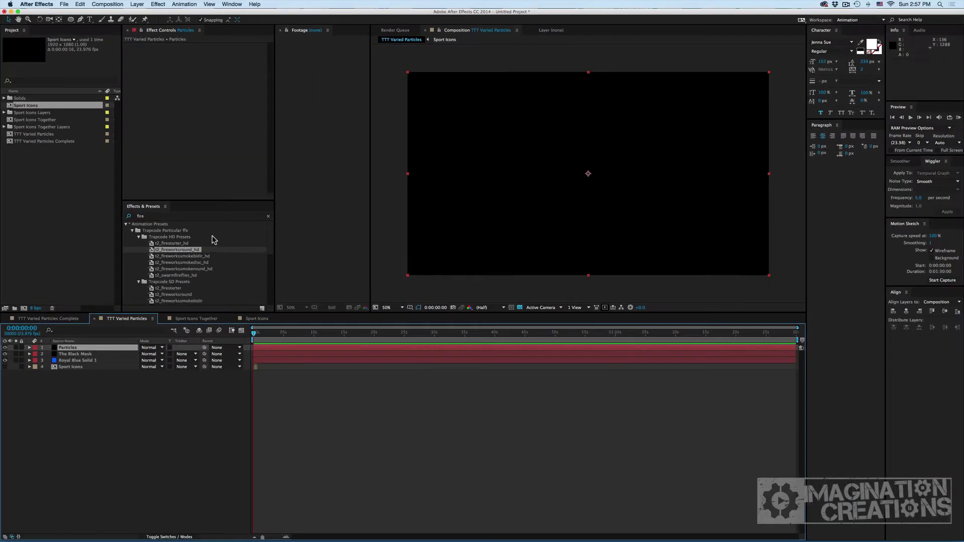
Step: Find the Trapcode Particular effect by searching for "partic" and apply it to the Particles solid
left_click(182, 217)
key("BackSpace")
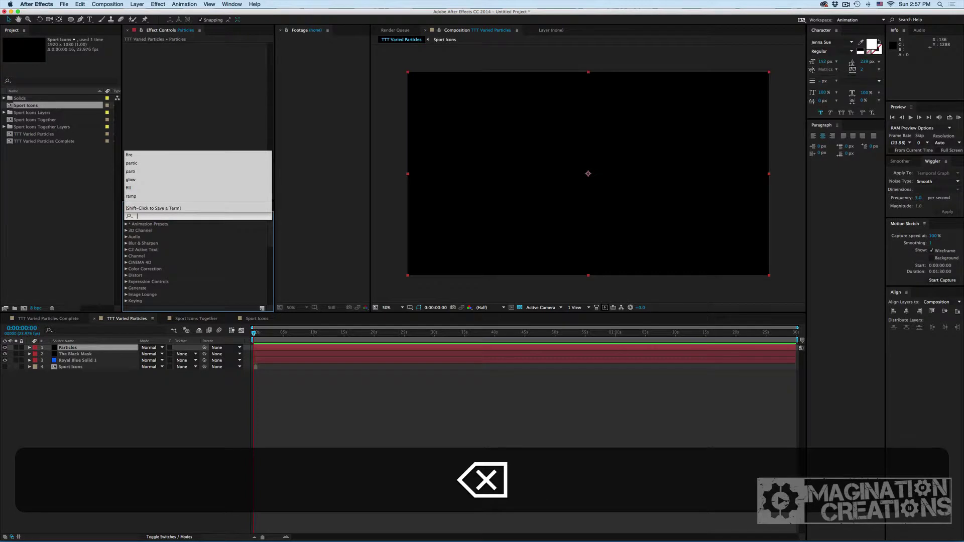
key("Escape")
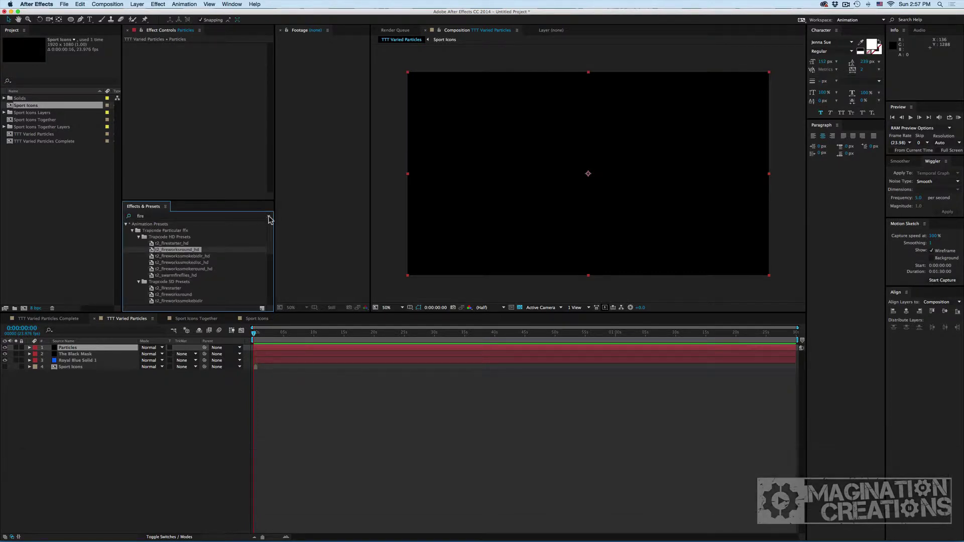
left_click(192, 223)
left_click(190, 216)
type("pa")
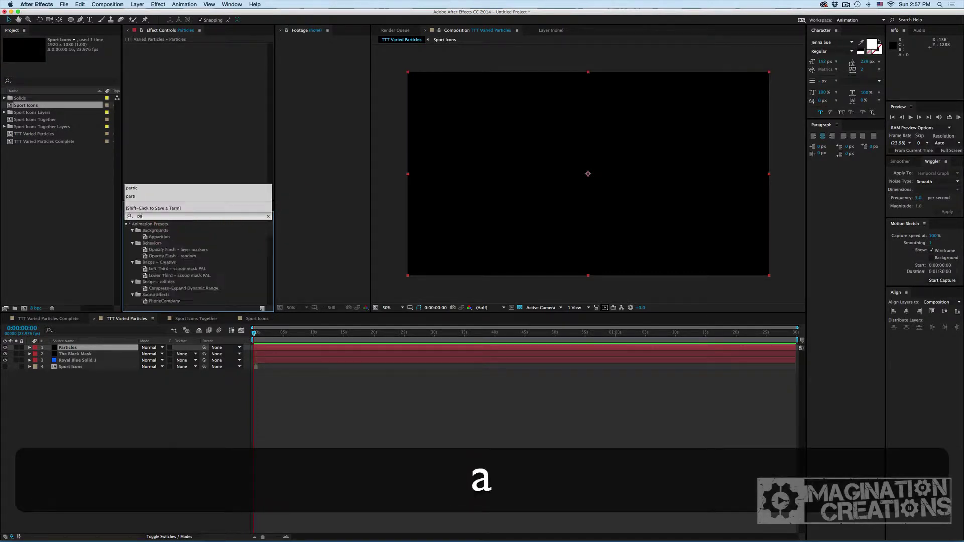
type("rtic")
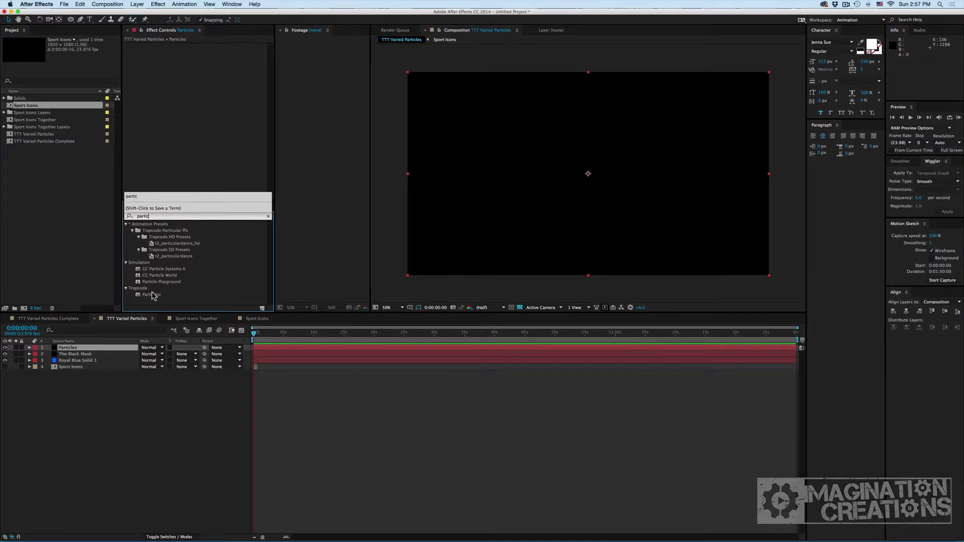
left_click_drag(152, 295, 175, 129)
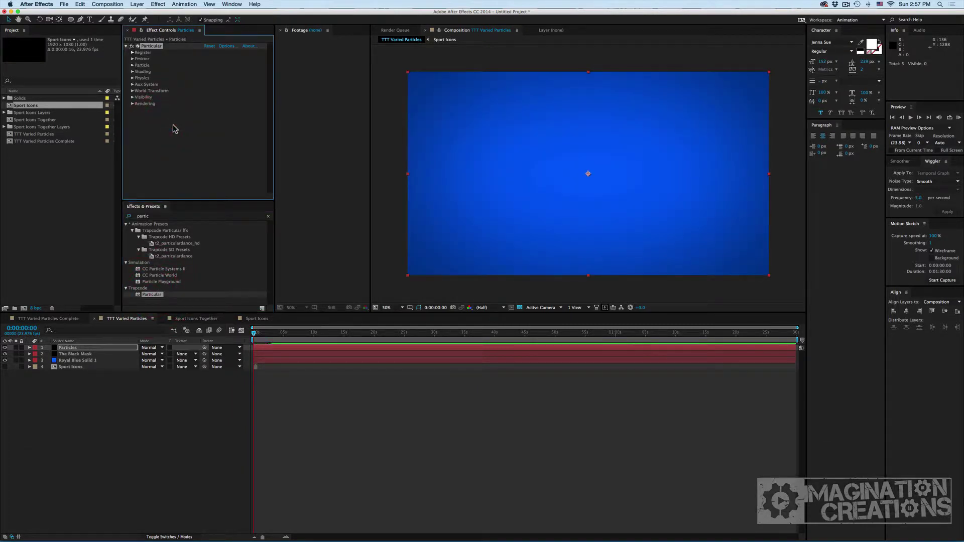
Step: Move several seconds into the timeline and briefly play the default particle emission
left_click_drag(254, 333, 301, 333)
key("space")
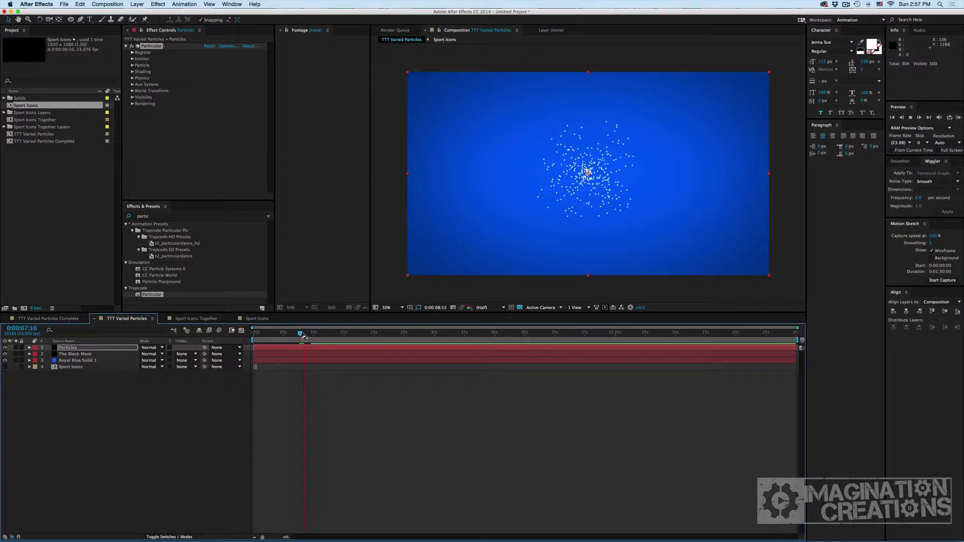
key("space")
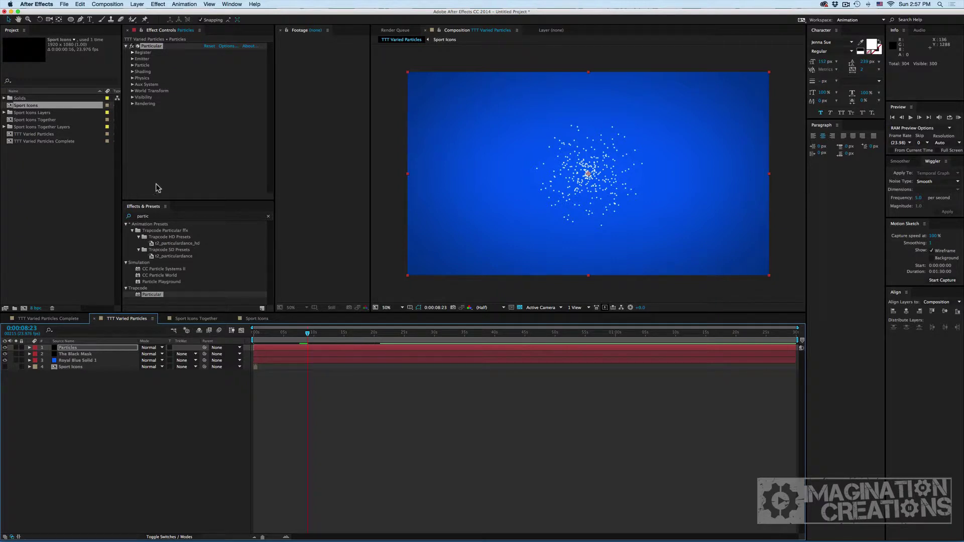
Step: Set Particular's particle type to Sprite Fill and use the Sport Icons layer as its texture, accepting the layer size warning
left_click(132, 65)
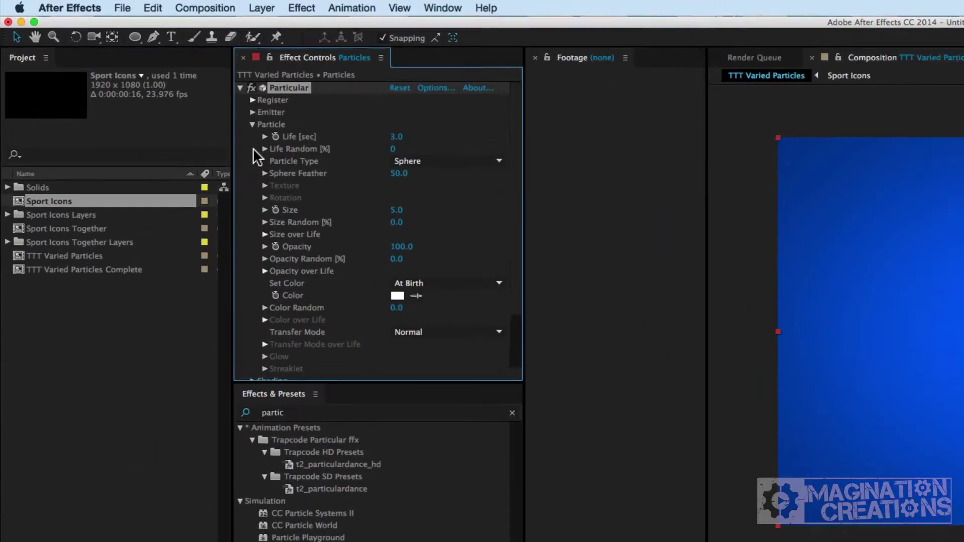
left_click(234, 83)
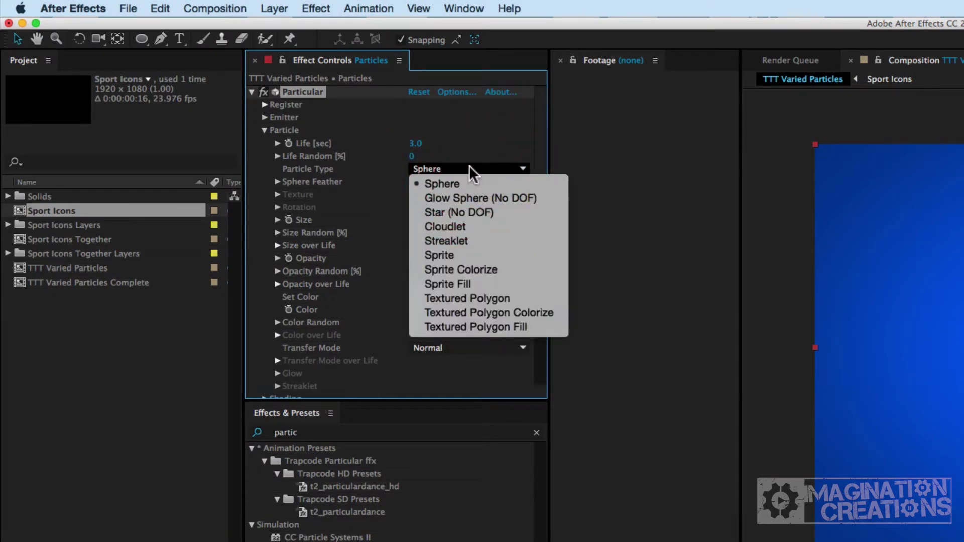
left_click(498, 285)
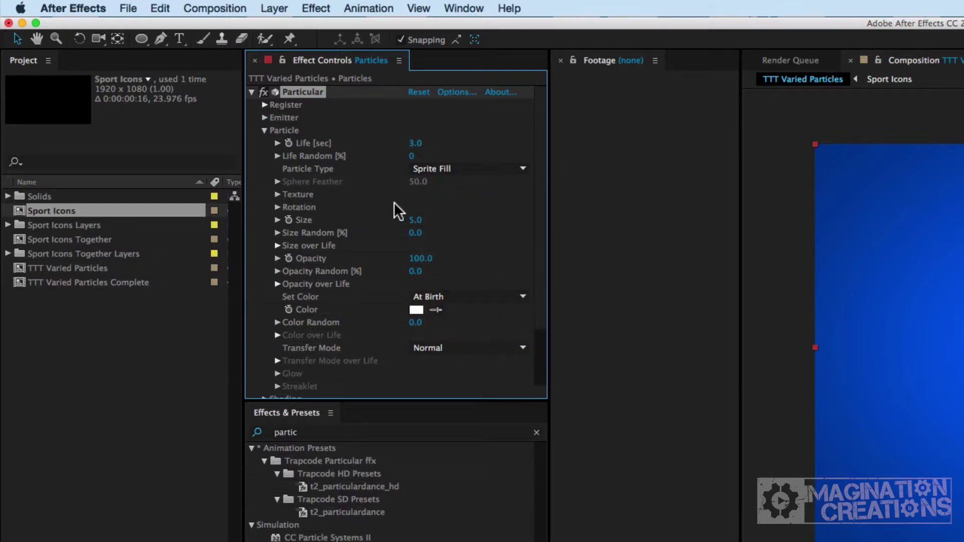
left_click(277, 194)
left_click(452, 206)
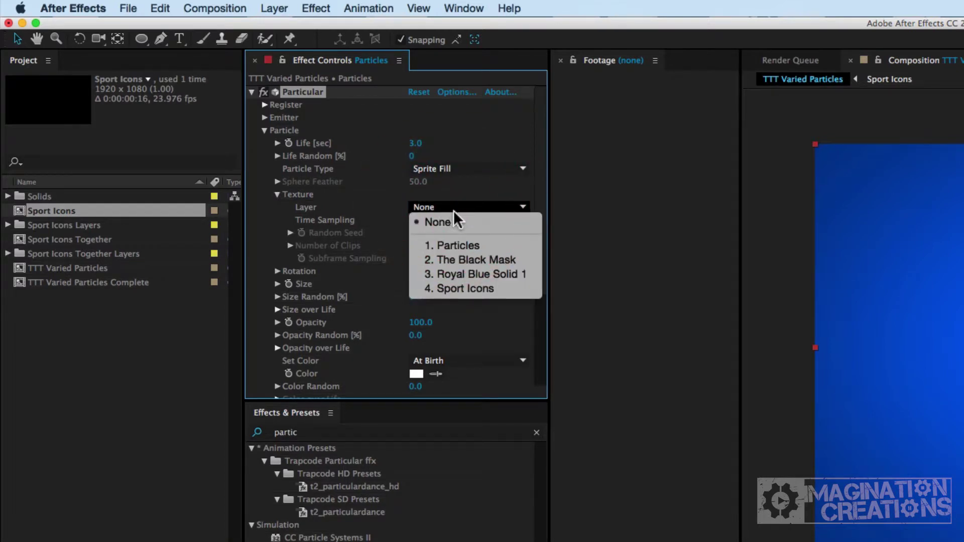
left_click(461, 288)
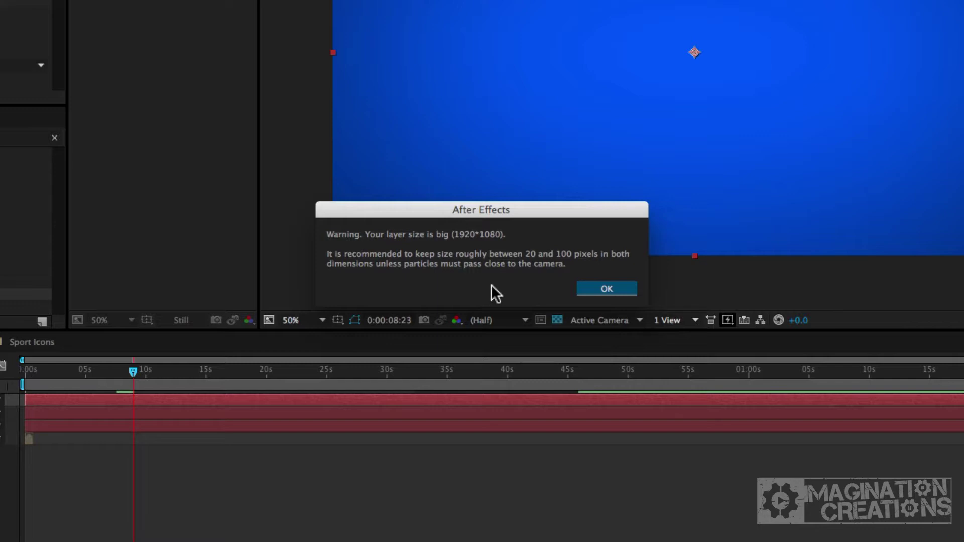
left_click(606, 288)
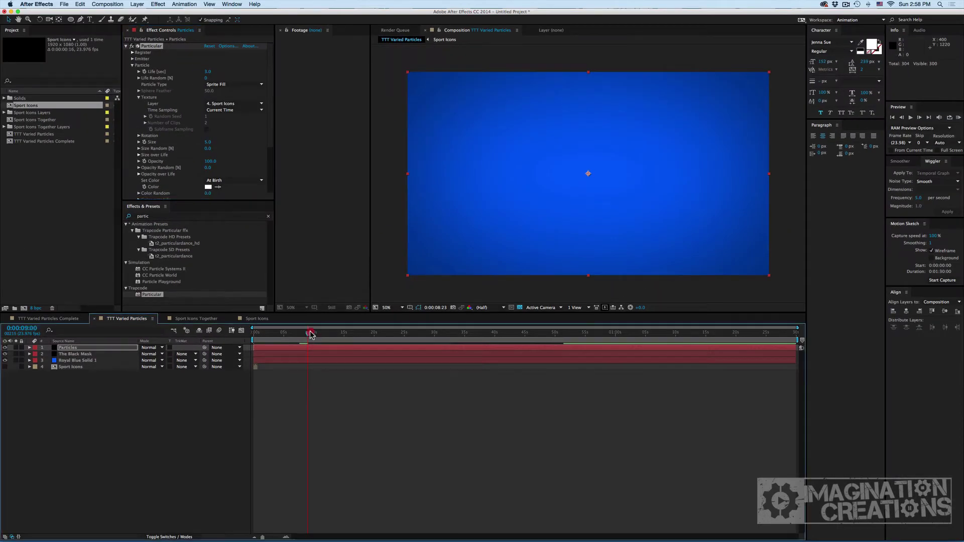
Step: Go to about 14 seconds and set the texture's time sampling to Random - Still Frame
left_click_drag(133, 372, 176, 375)
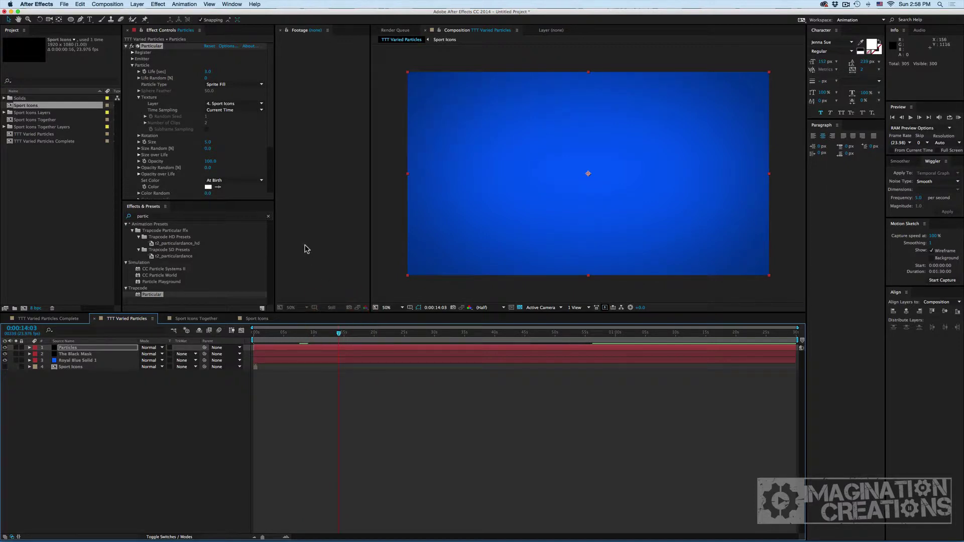
left_click(240, 111)
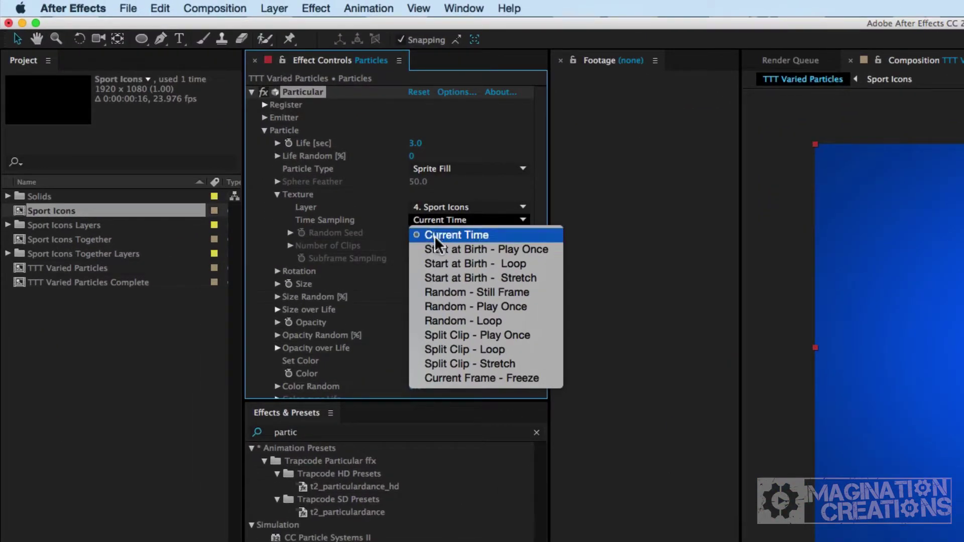
left_click(452, 291)
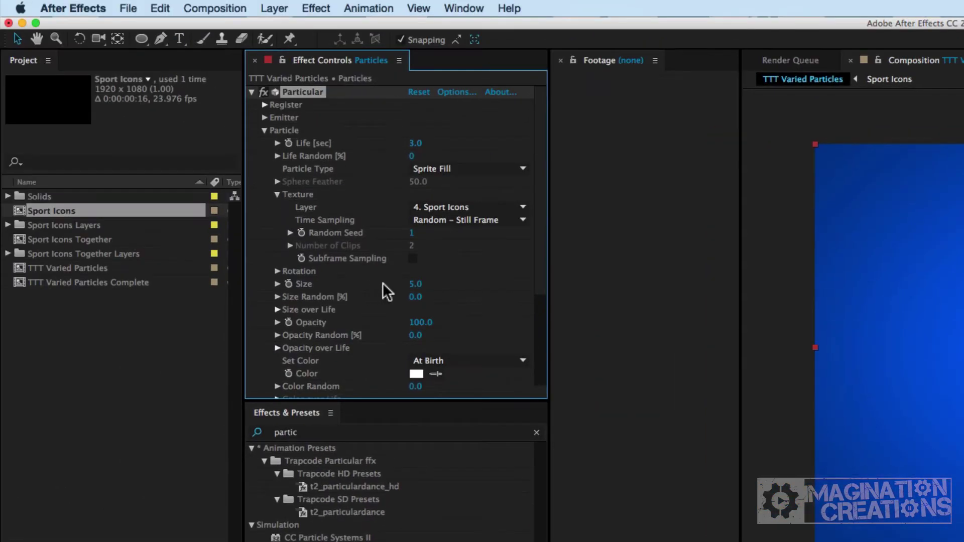
Step: Try a particle size of 100, raise it to 200, and preview the icon particles
left_click(416, 285)
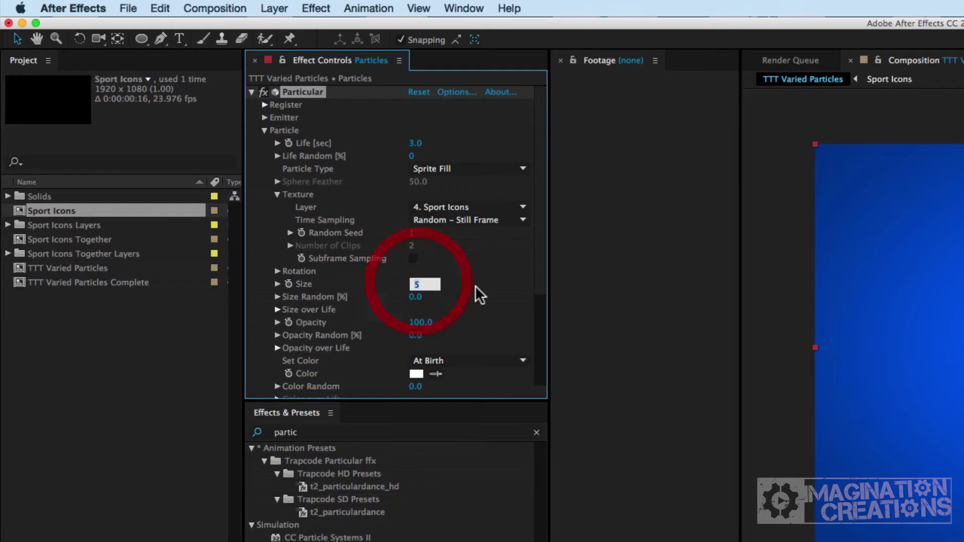
type("100")
key("Return")
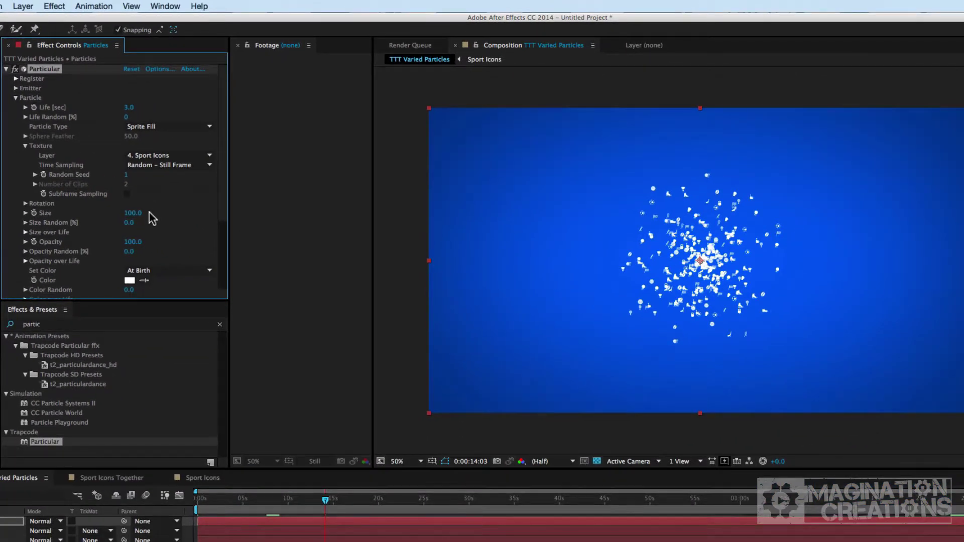
left_click(132, 214)
type("200")
key("Return")
key("space")
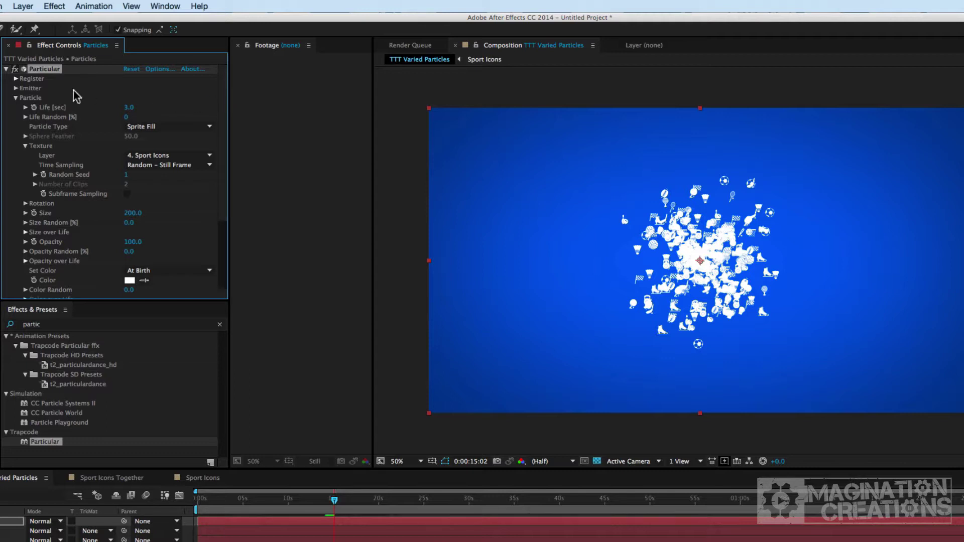
Step: Change Particular's emitter type to Box
left_click(16, 88)
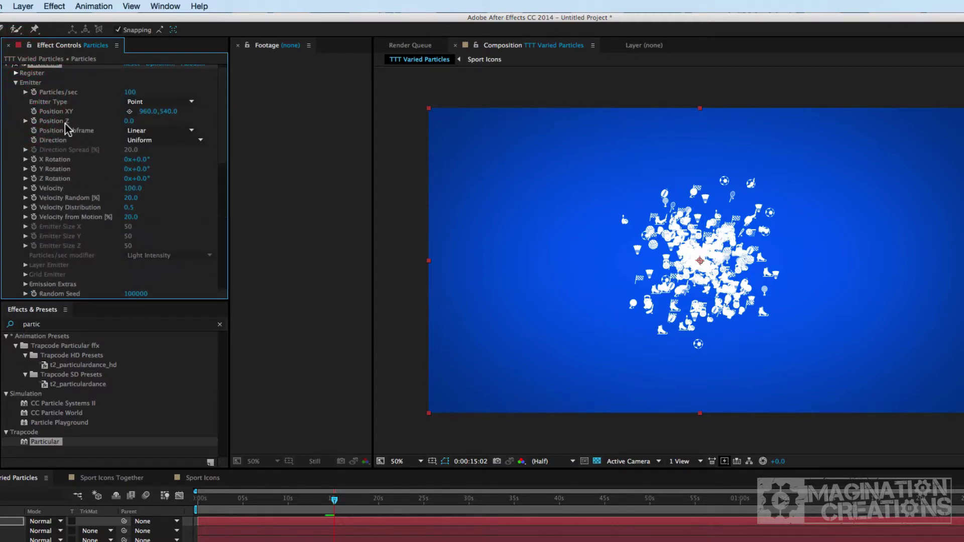
left_click(153, 101)
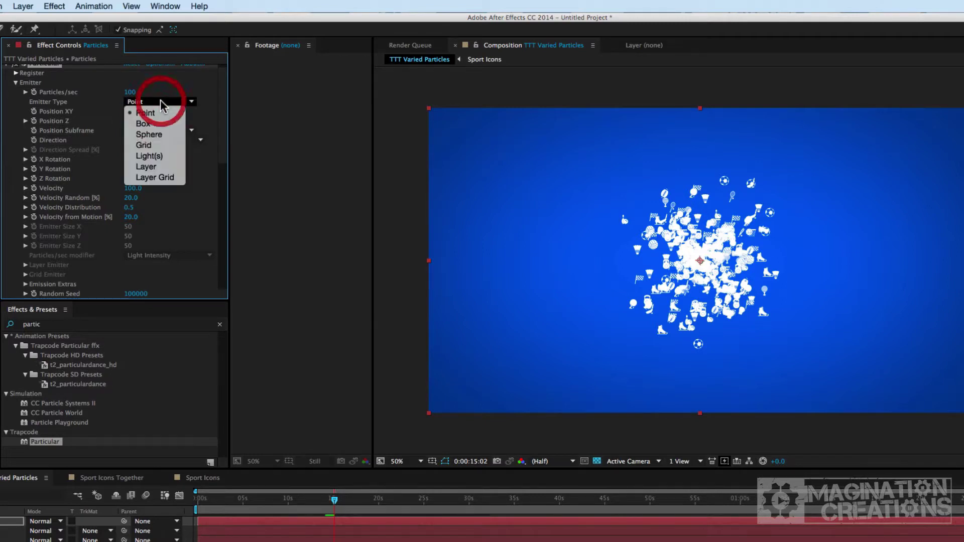
left_click(154, 125)
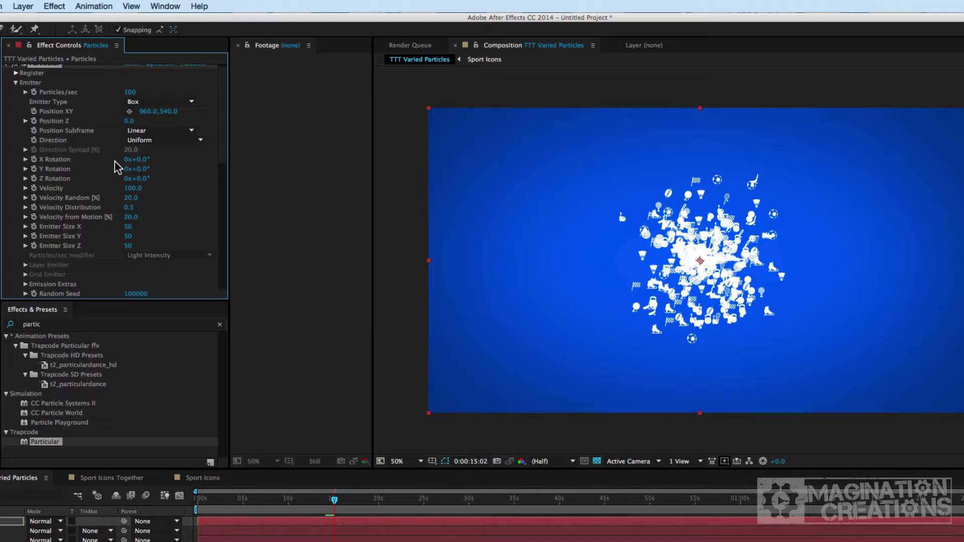
Step: Set the emitter size to 1920 in X, 1080 in Y and 2000 in Z, and preview the spread of icons
left_click(128, 227)
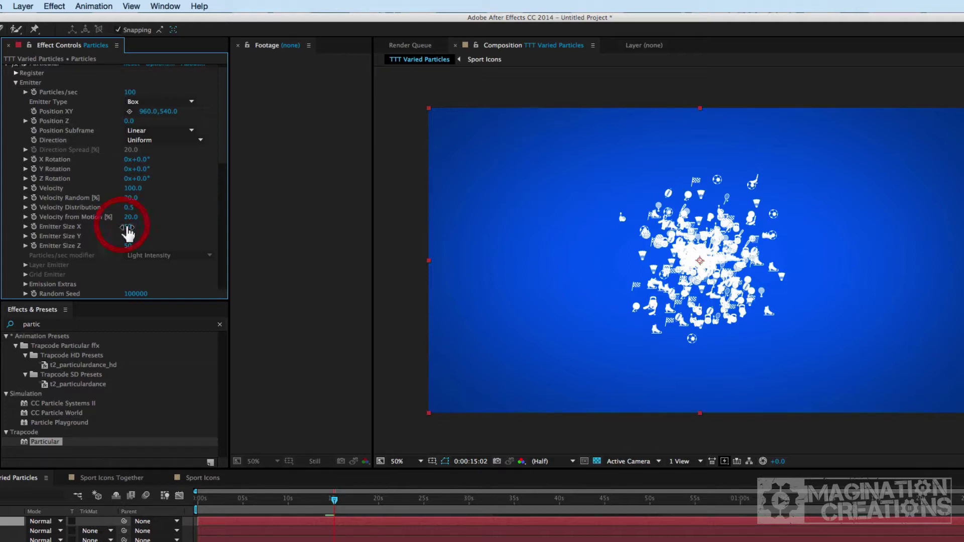
type("1")
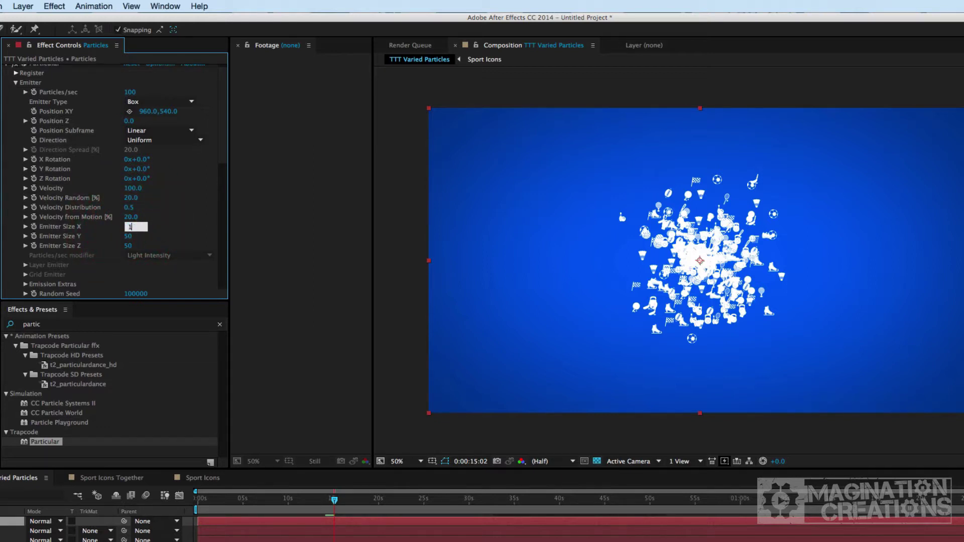
type("920")
key("Return")
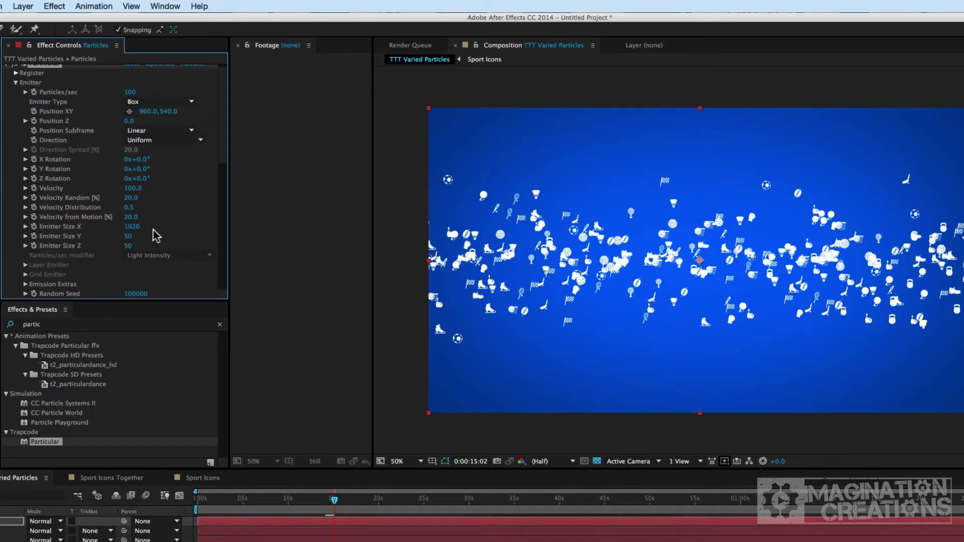
left_click(129, 236)
type("10")
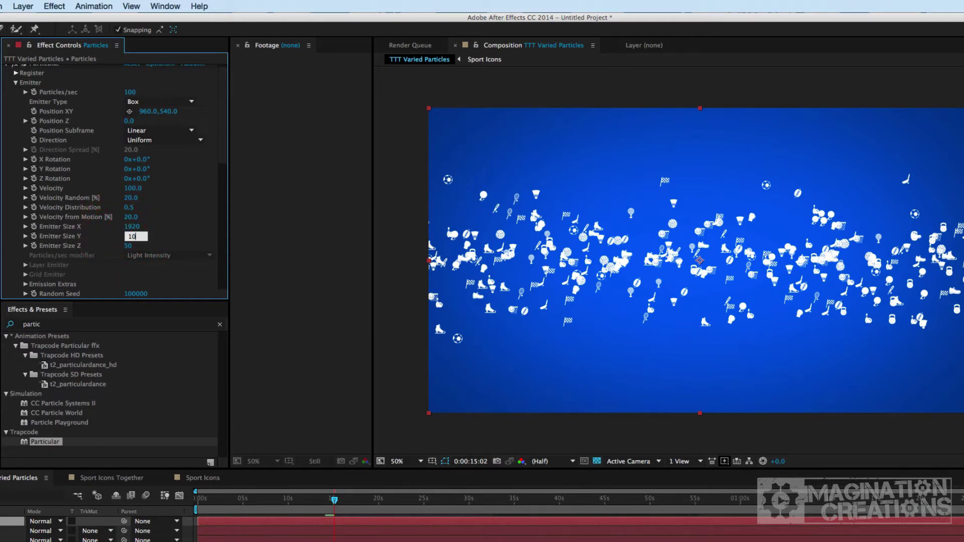
type("80")
key("Return")
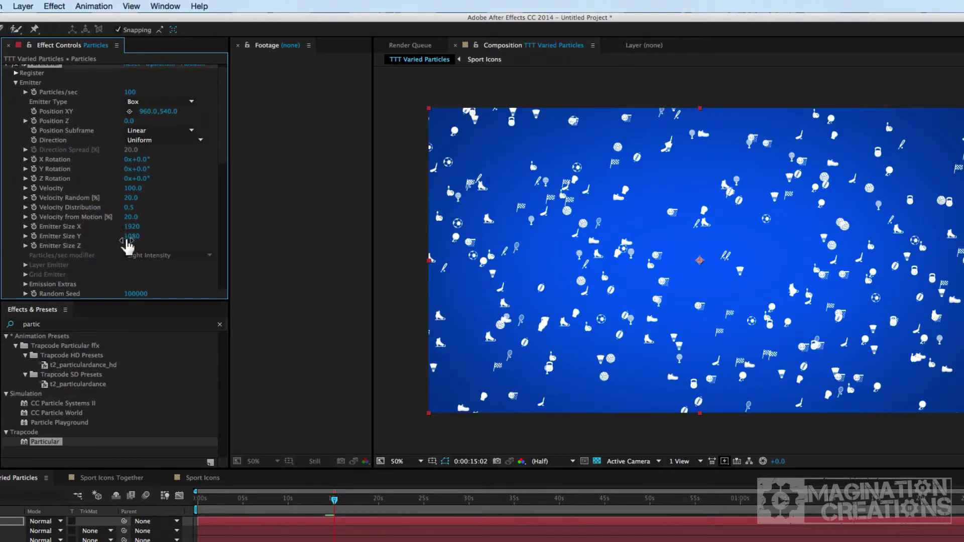
left_click(126, 245)
type("2000")
key("Return")
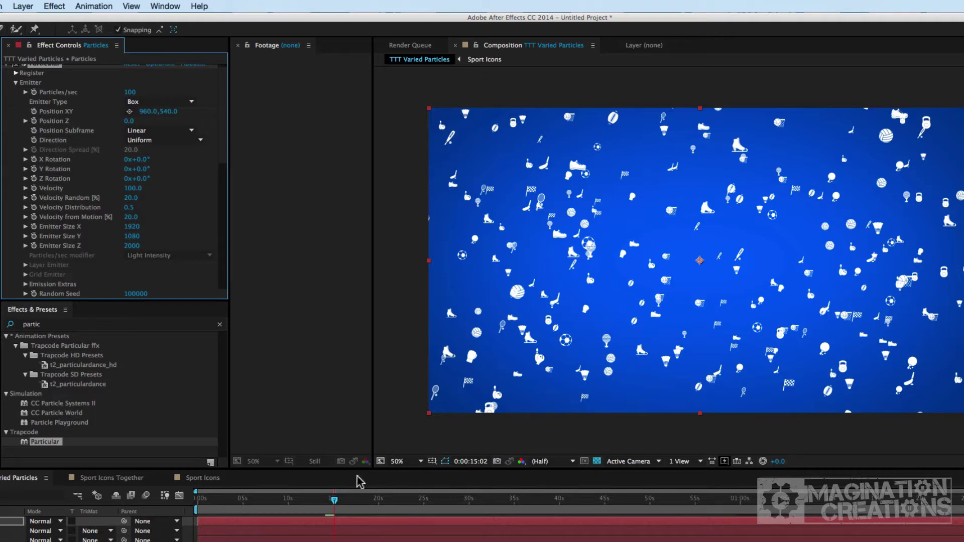
key("space")
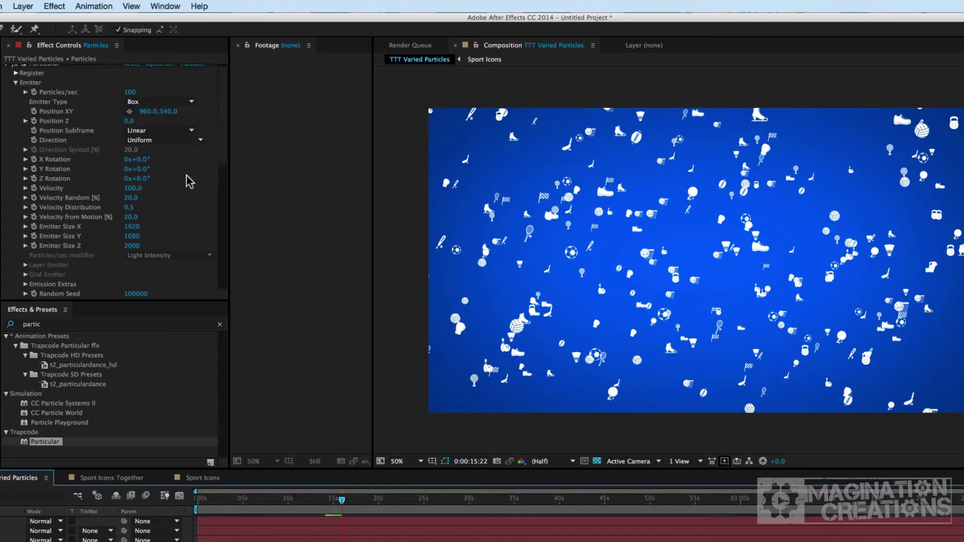
Step: Set the emitter direction to Outwards and the particle size to 250
left_click(156, 140)
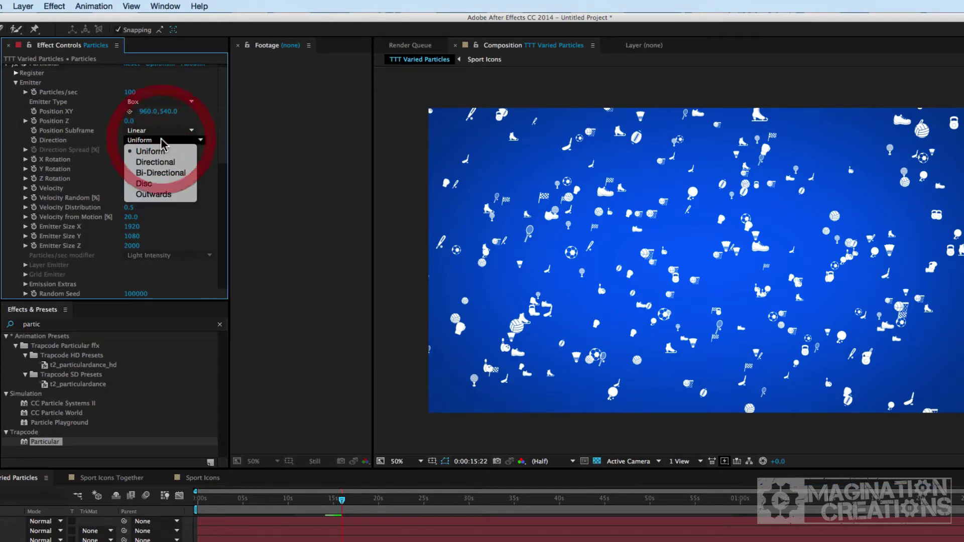
left_click(161, 194)
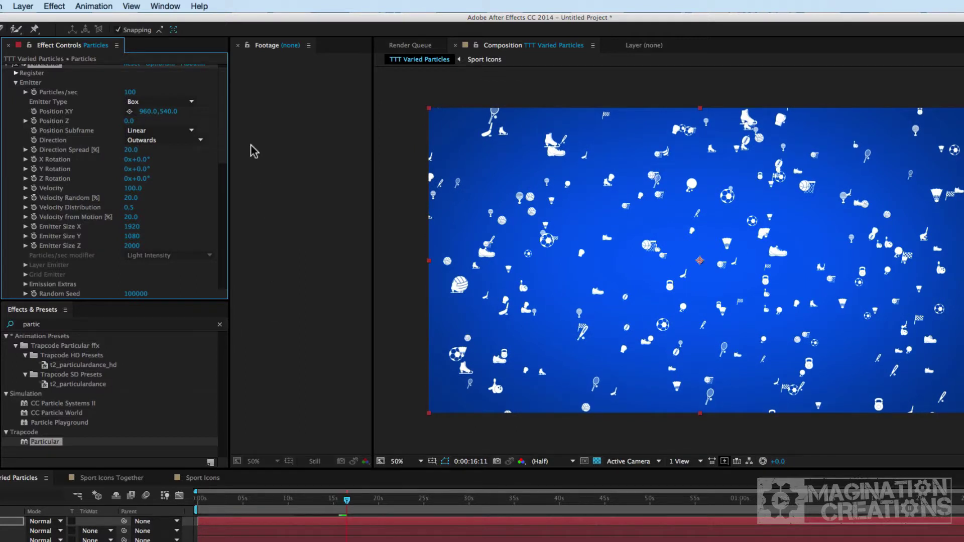
left_click_drag(224, 123, 230, 213)
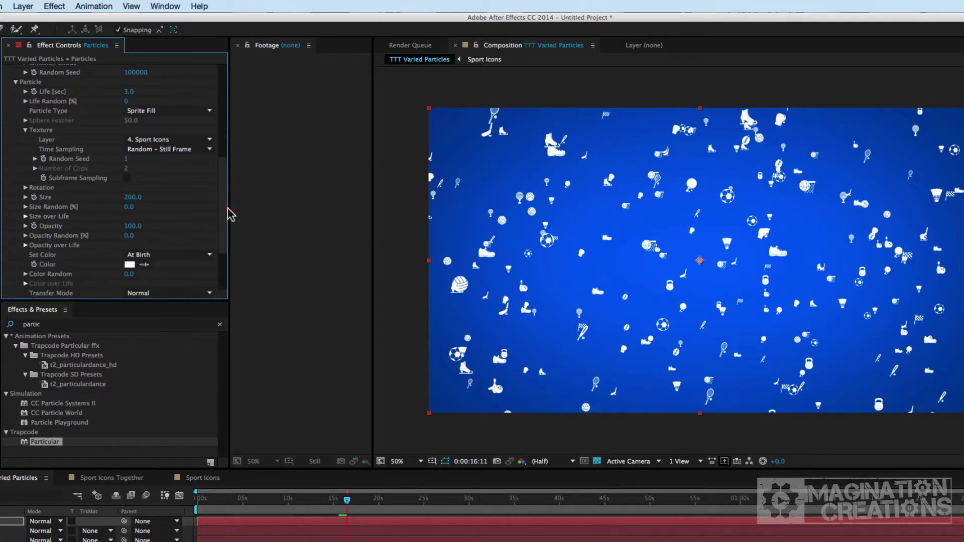
left_click(134, 196)
type("250")
key("Return")
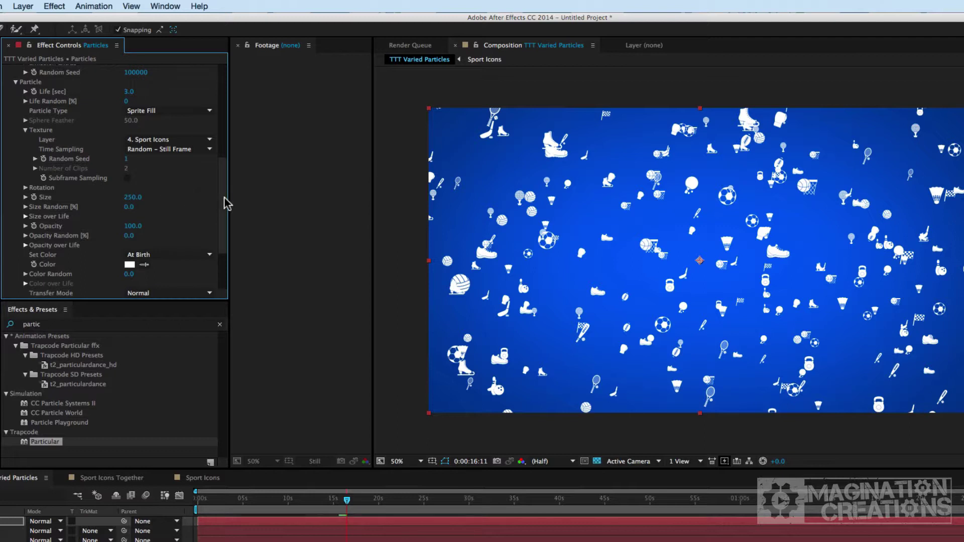
Step: Give the particles a Random Rotation of 20
left_click_drag(223, 197, 222, 233)
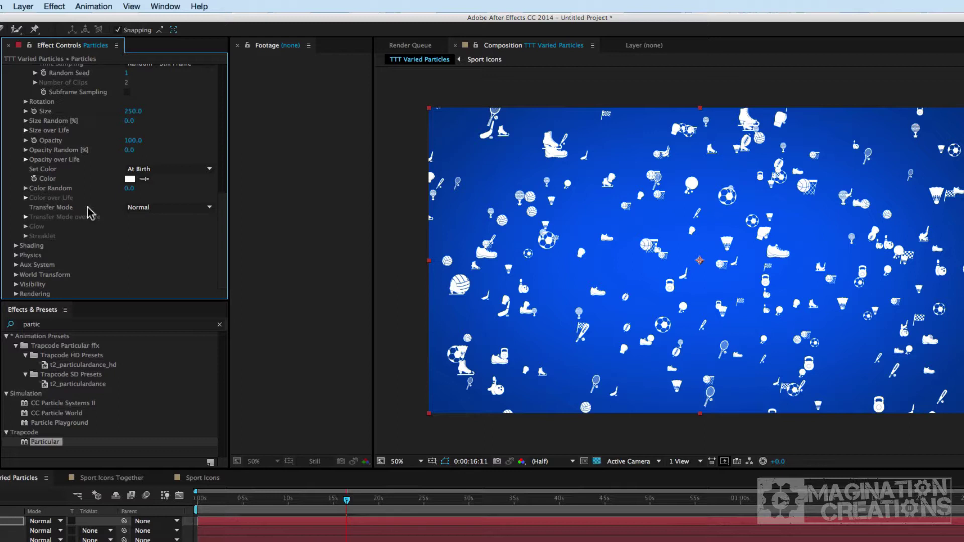
left_click(26, 102)
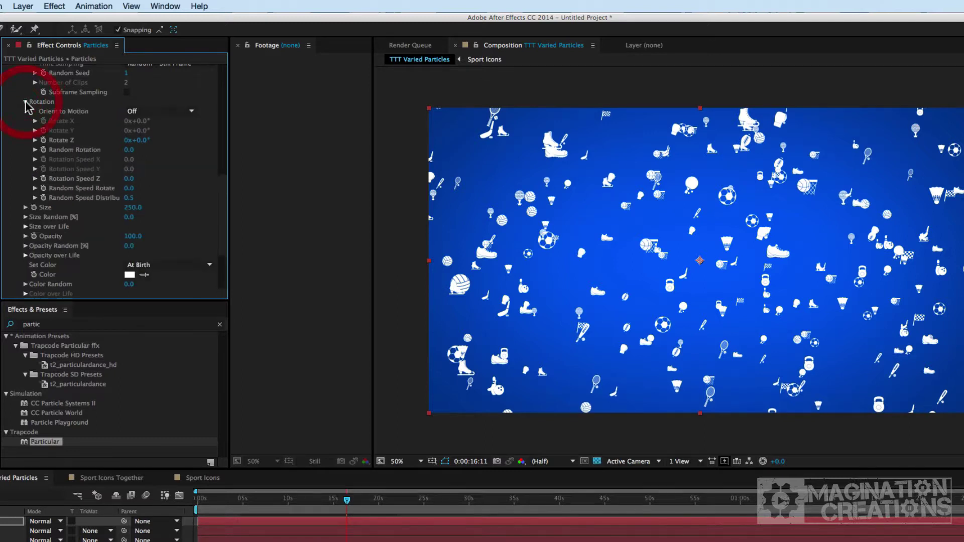
left_click(129, 150)
type("20")
key("Return")
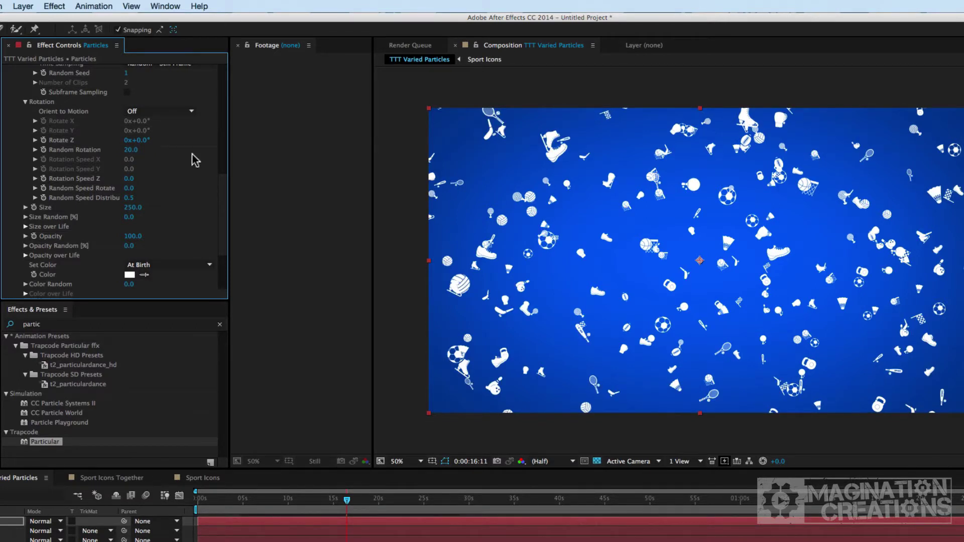
Step: Advance frame by frame to 0:00:17:04 to examine how the rotated icons move
key("Page_Down")
key("Page_Down")
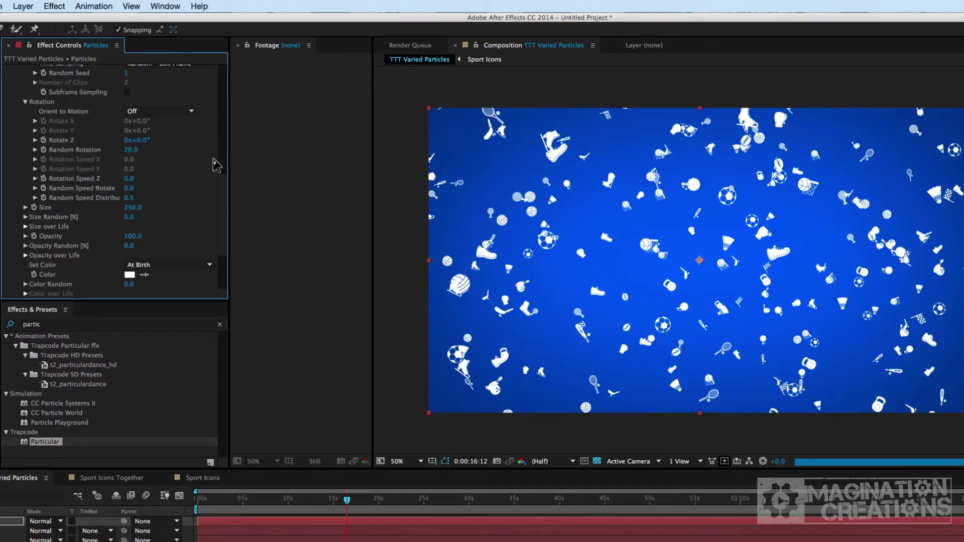
key("Page_Down")
key("Page_Down")
key("Page_Down")
key("Page_Down")
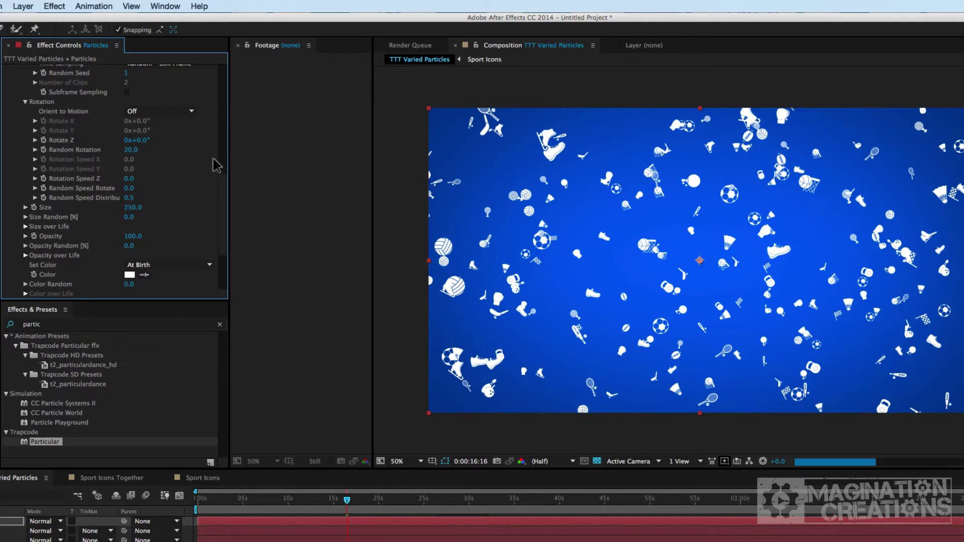
key("Page_Down")
key("Page_Down")
key("Page_Down")
key("Page_Down")
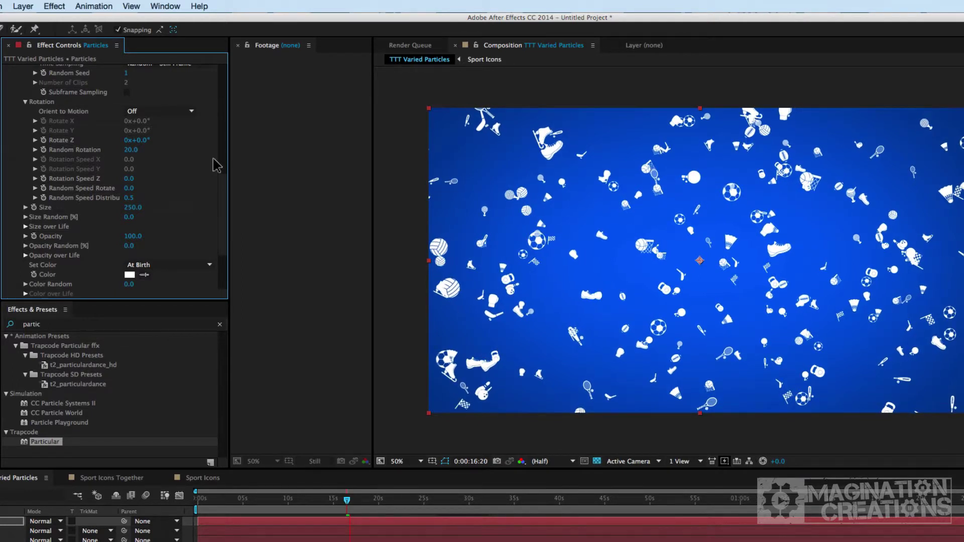
key("Page_Down")
key("Page_Down")
key("Page_Down")
key("Page_Down")
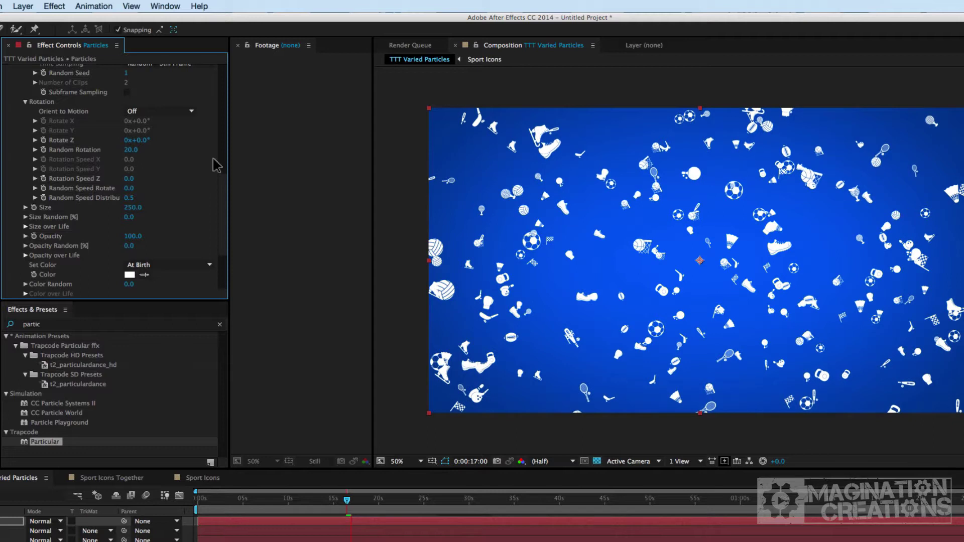
key("Page_Down")
key("Page_Down")
key("Page_Down")
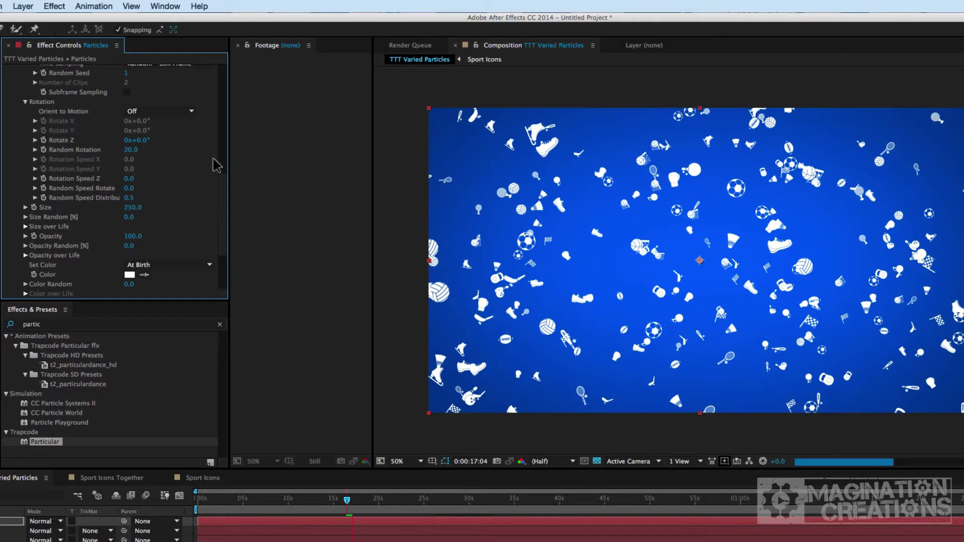
Step: Apply the Opacity over Life preset curve that fades the particles in at birth and out at death
left_click(224, 186)
left_click_drag(225, 187, 224, 194)
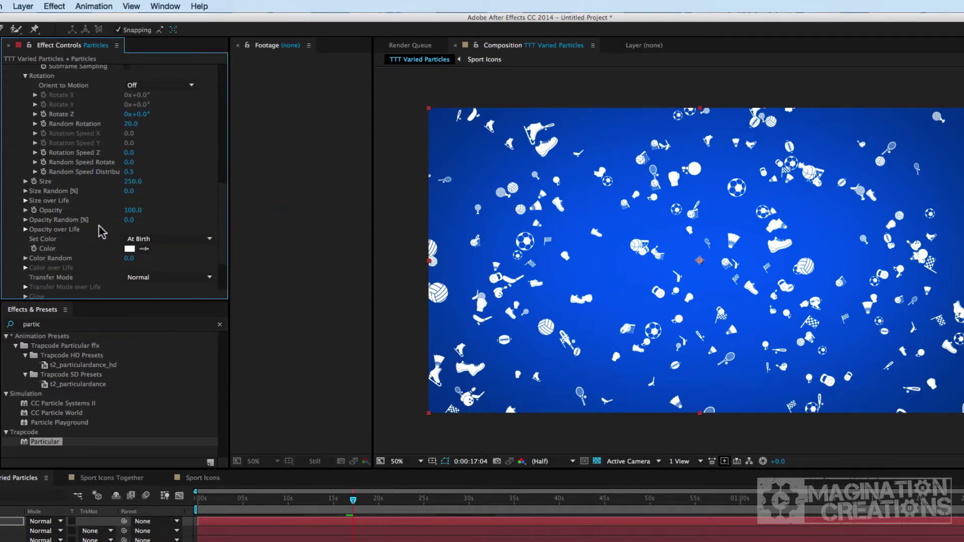
left_click(27, 230)
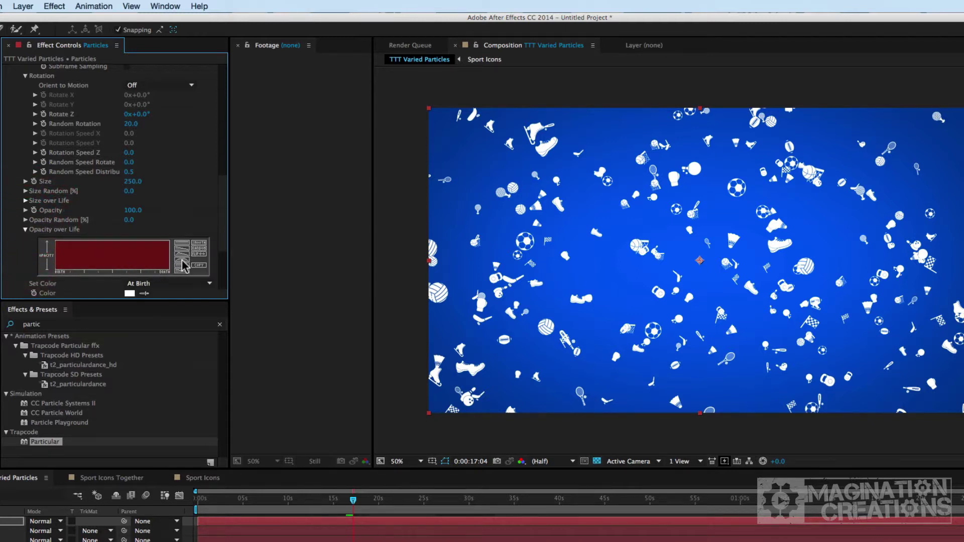
left_click(182, 260)
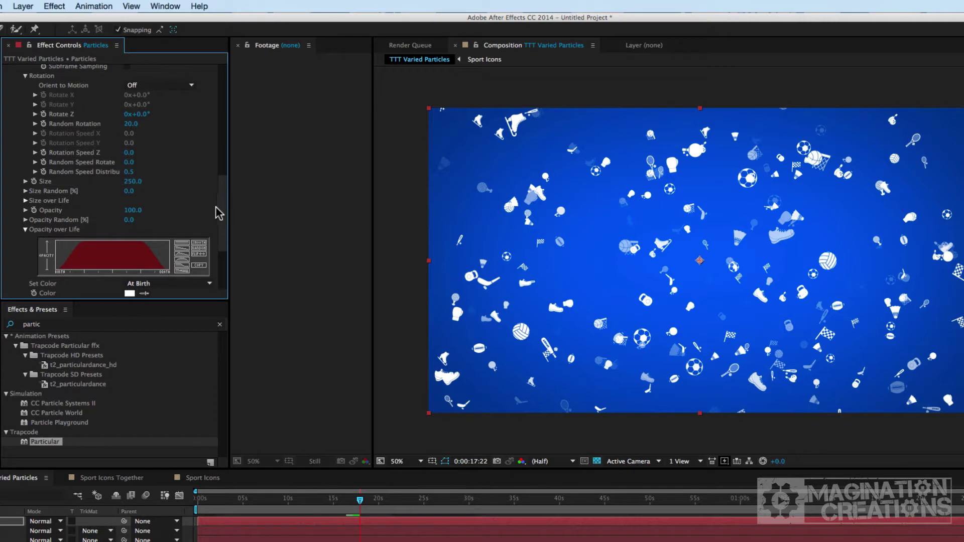
Step: Set the particles' Size Random to 50% and their size to 500
left_click_drag(221, 211, 221, 206)
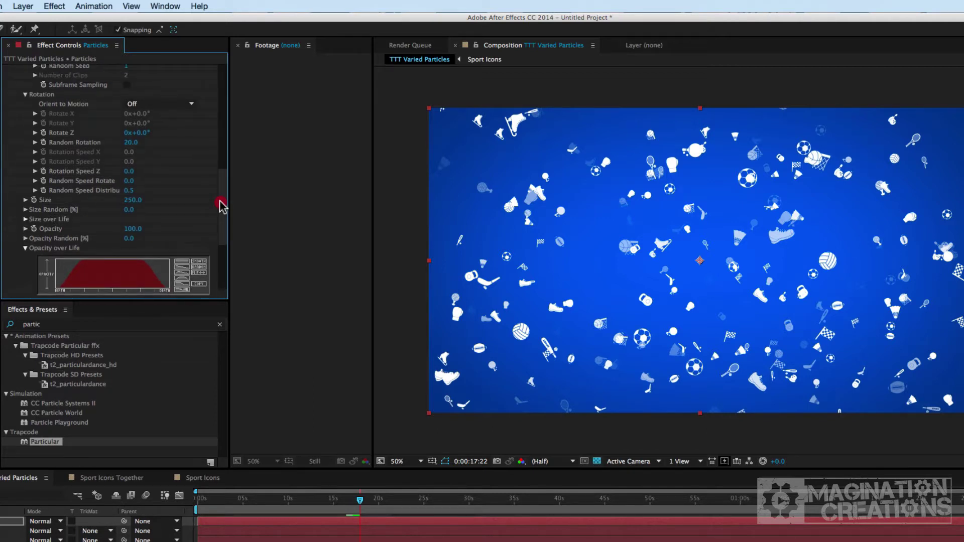
left_click(129, 210)
type("50")
key("Return")
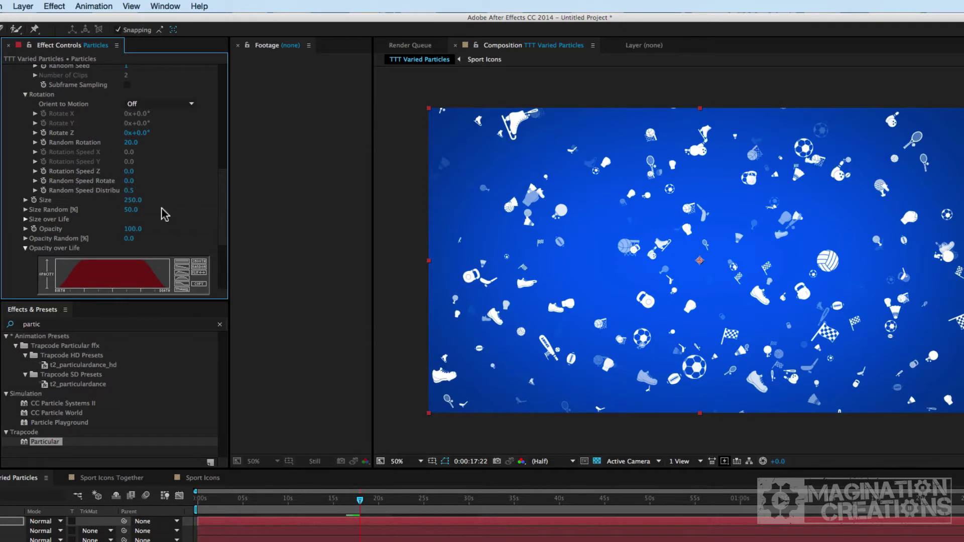
left_click(135, 200)
type("500")
key("Return")
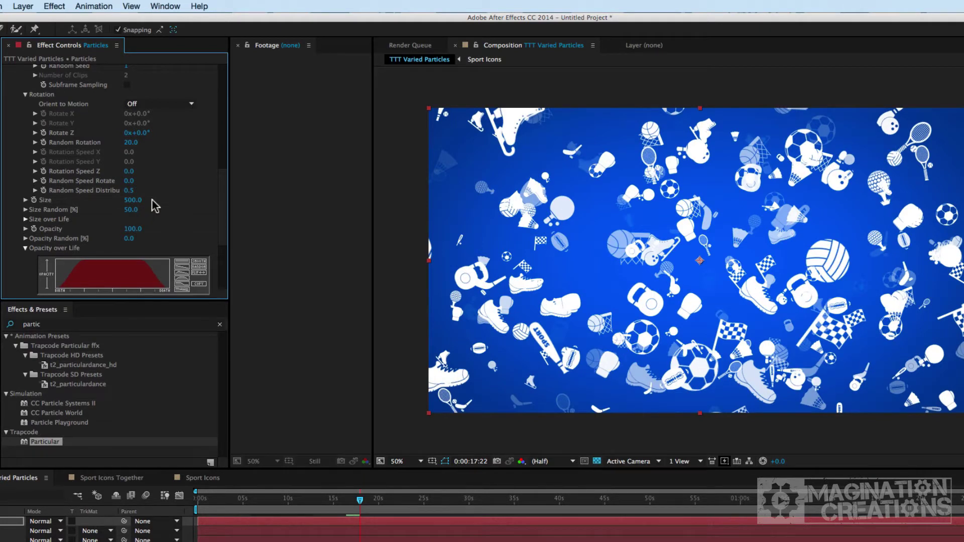
Step: Set the particle color mode to Random from Gradient
left_click_drag(223, 221, 225, 233)
left_click_drag(226, 256, 221, 166)
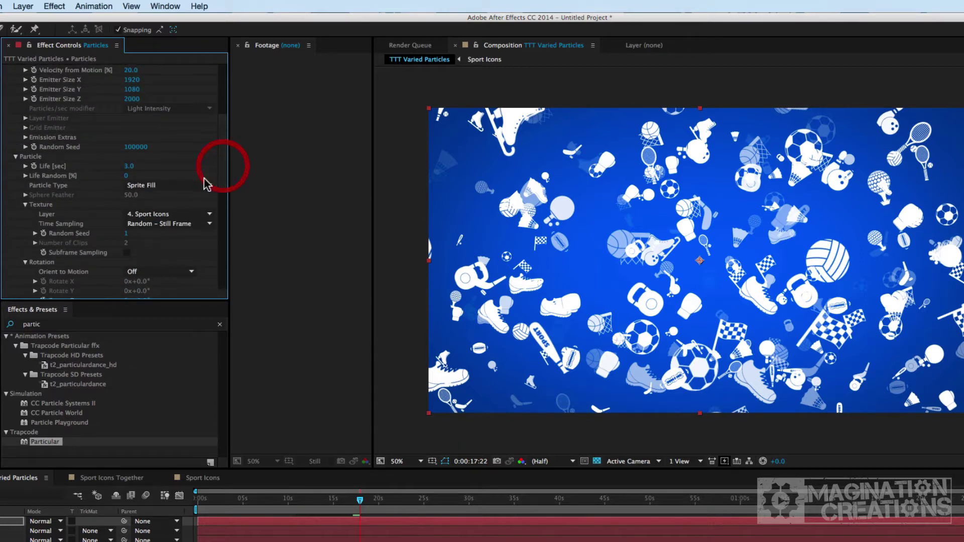
left_click(192, 186)
left_click(221, 180)
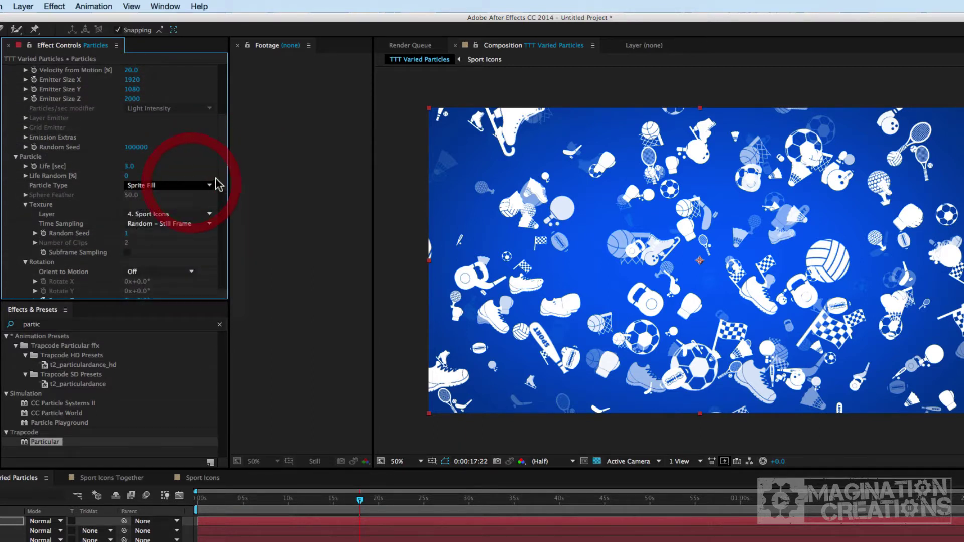
left_click_drag(226, 184, 223, 266)
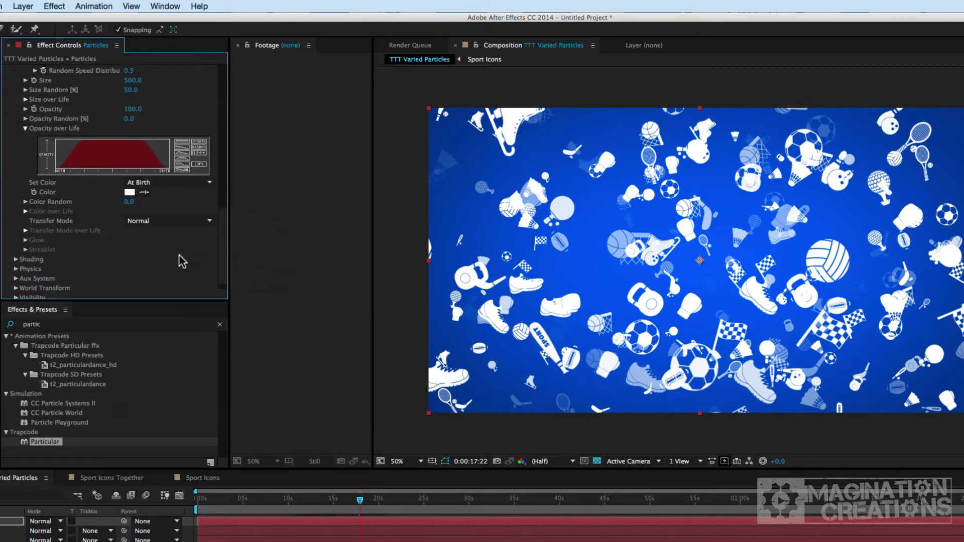
left_click(151, 183)
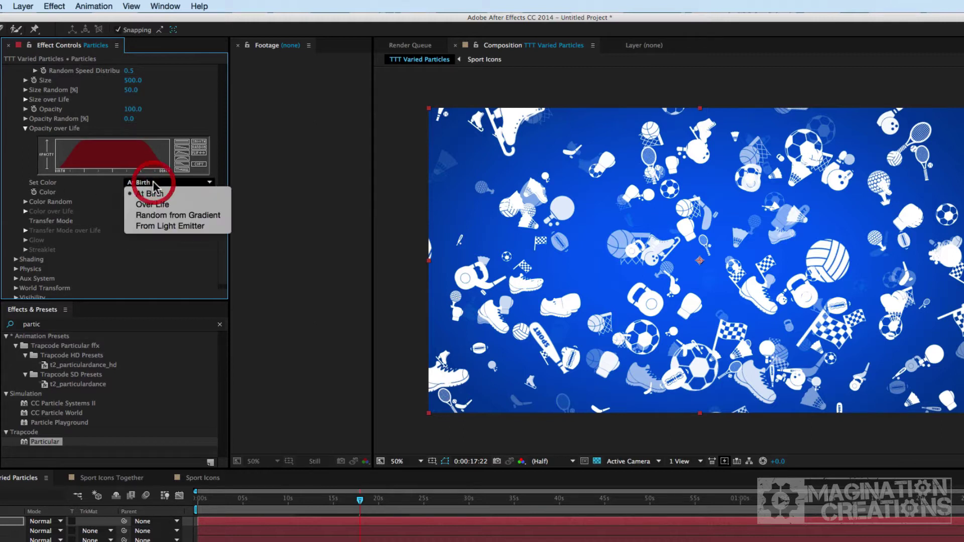
left_click(153, 215)
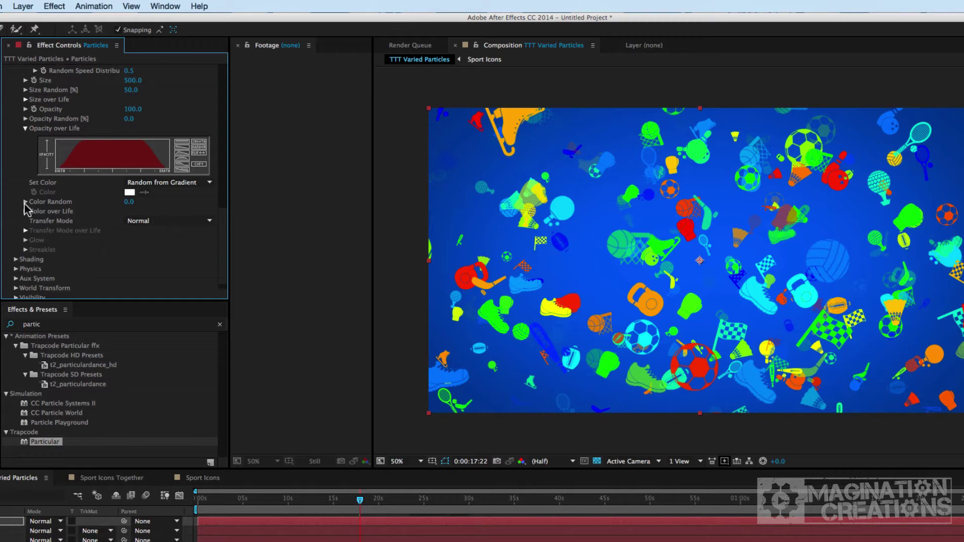
Step: Apply the white-to-cyan-to-blue preset gradient to Color over Life
left_click(25, 227)
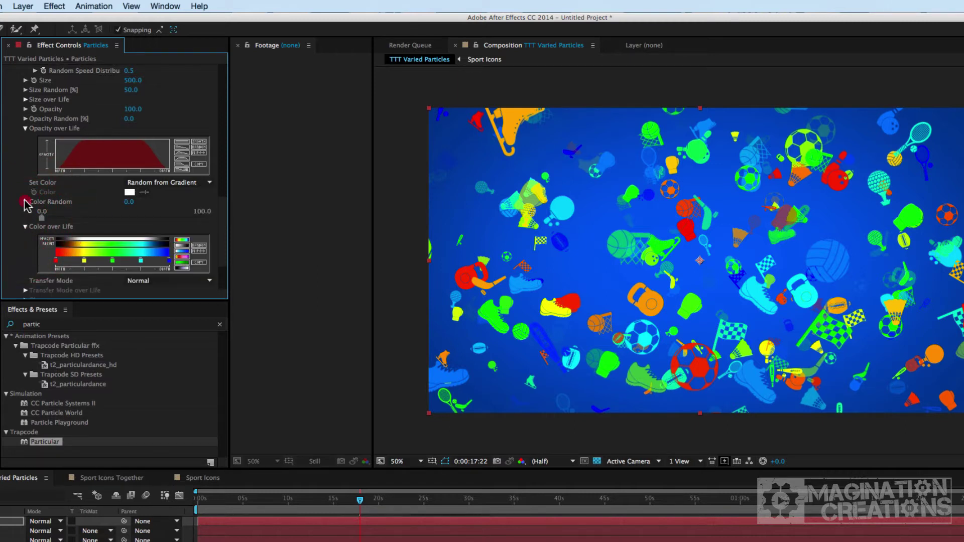
left_click(25, 201)
left_click(182, 235)
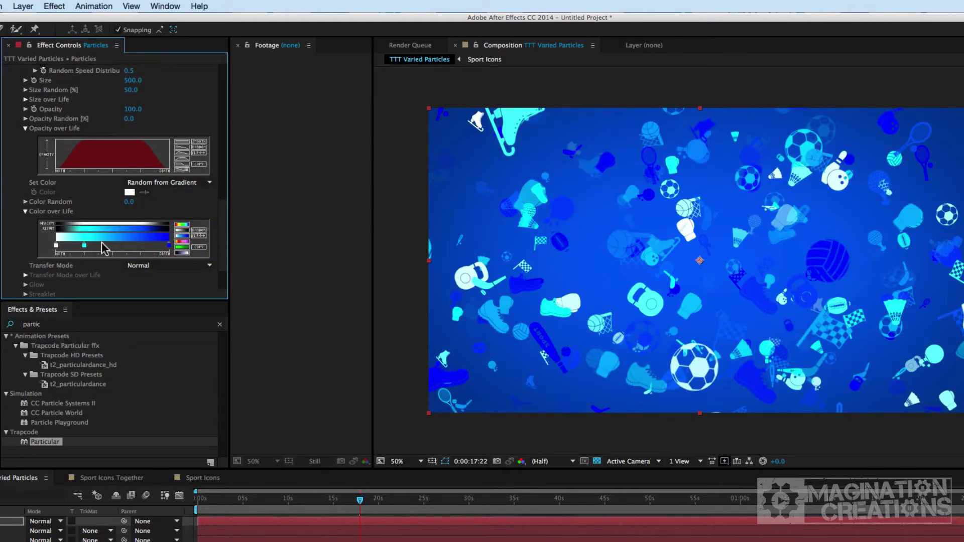
Step: Set the particles' Opacity Random to 50% and play a short preview of the icons
scroll(224, 208, "up", 3)
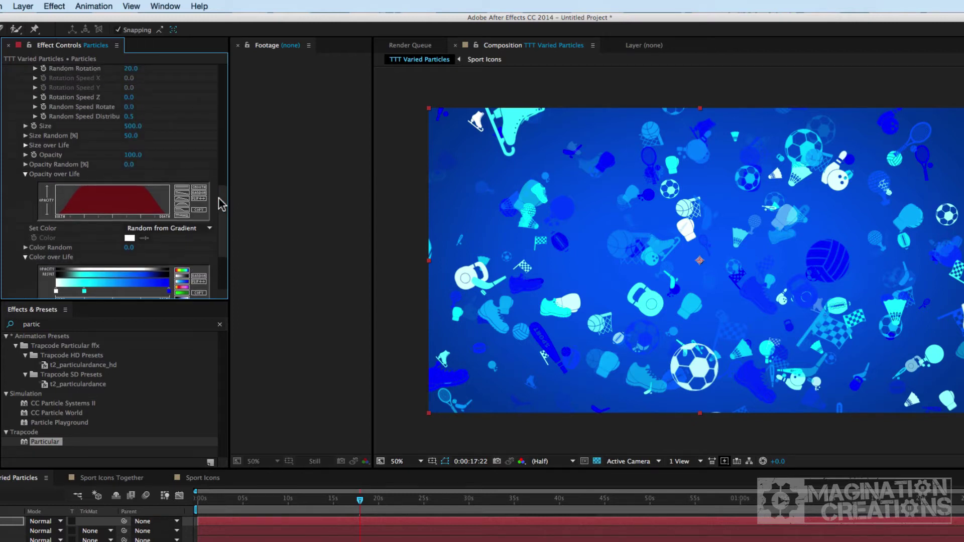
left_click(129, 164)
type("50")
key("Return")
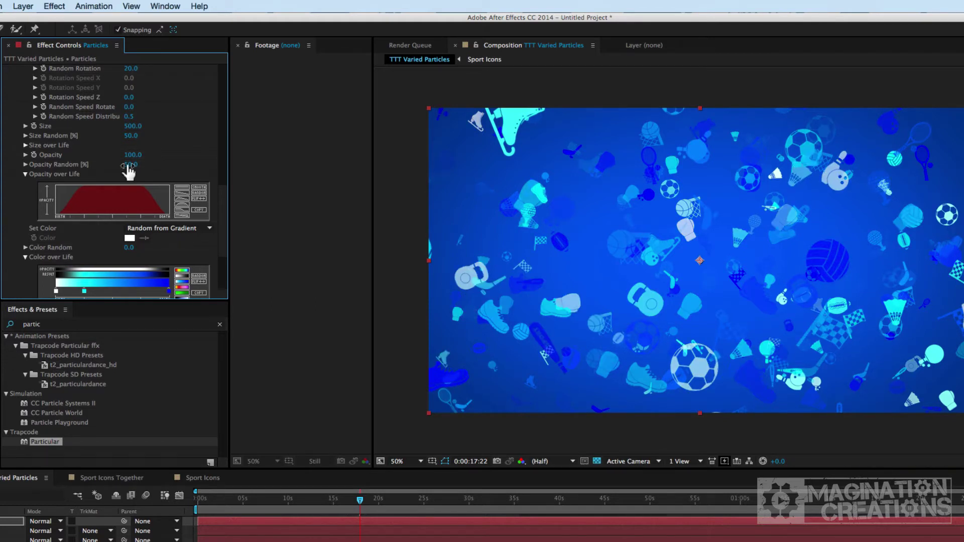
key("space")
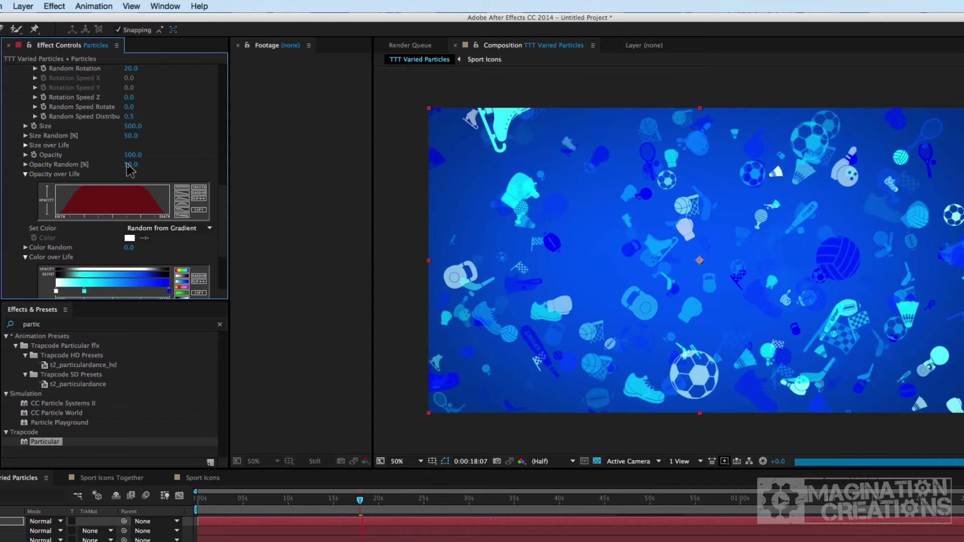
key("space")
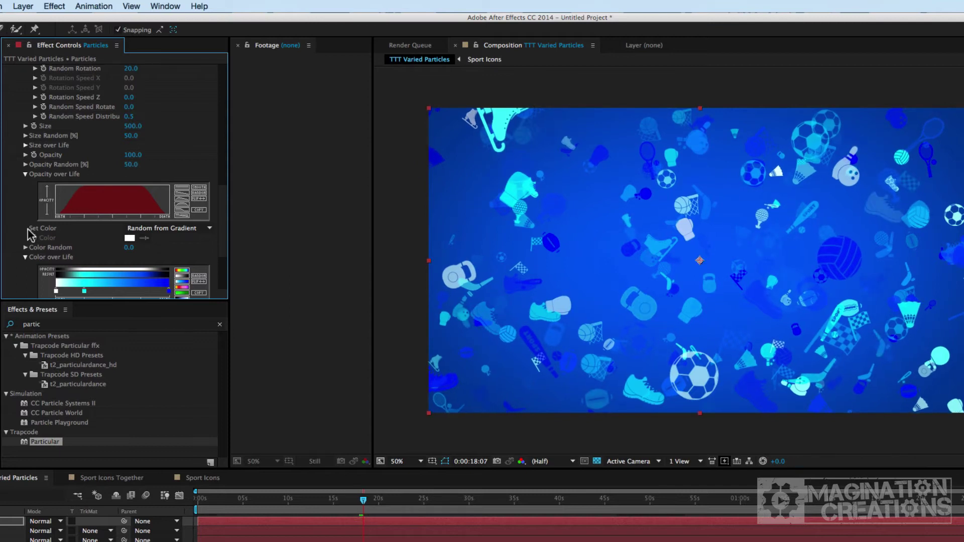
Step: Add a two-node 35mm camera with depth of field enabled to the composition and select its layer
left_click(84, 523)
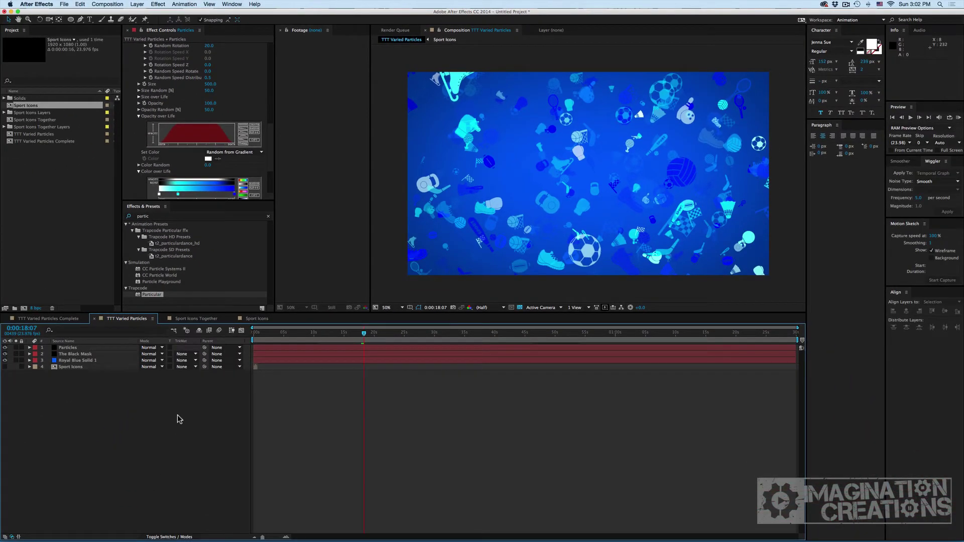
right_click(200, 402)
mouse_move(255, 408)
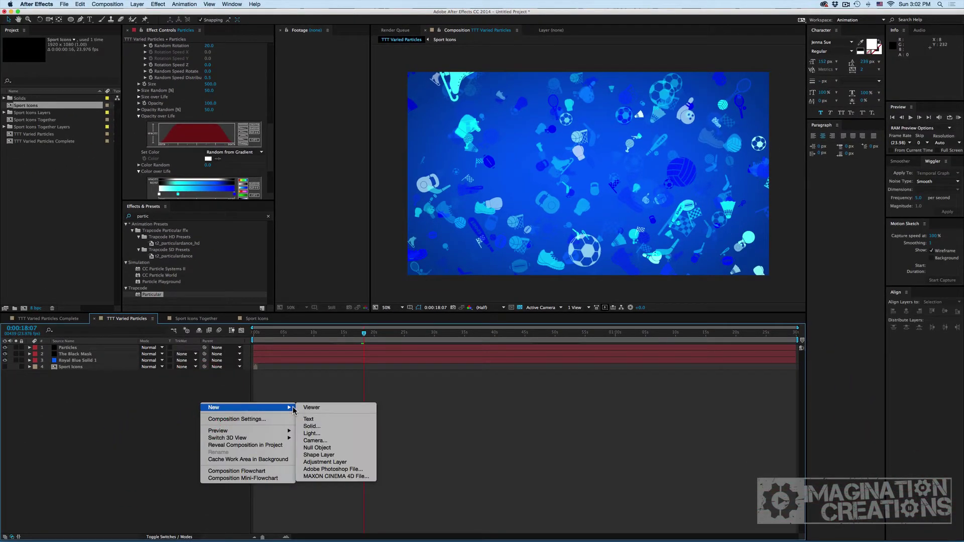
left_click(324, 441)
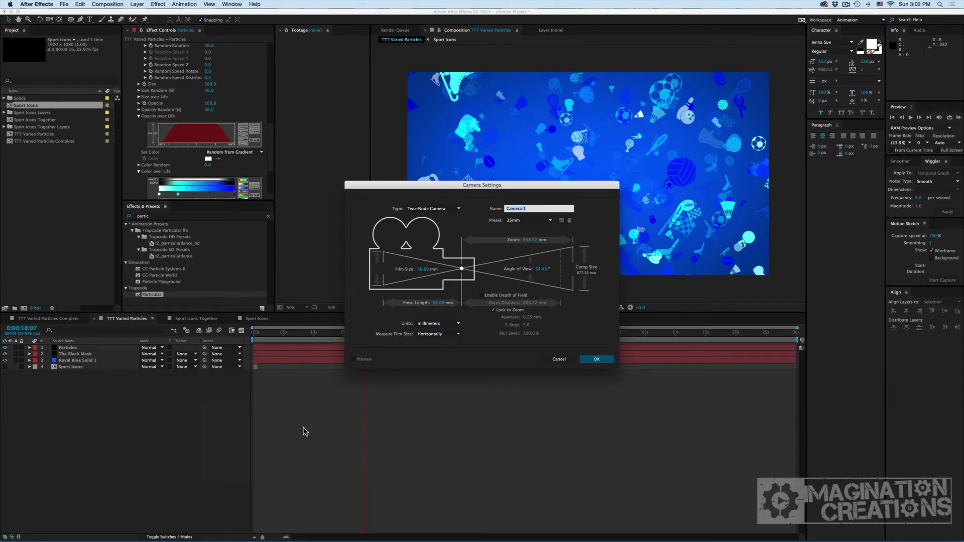
left_click(480, 295)
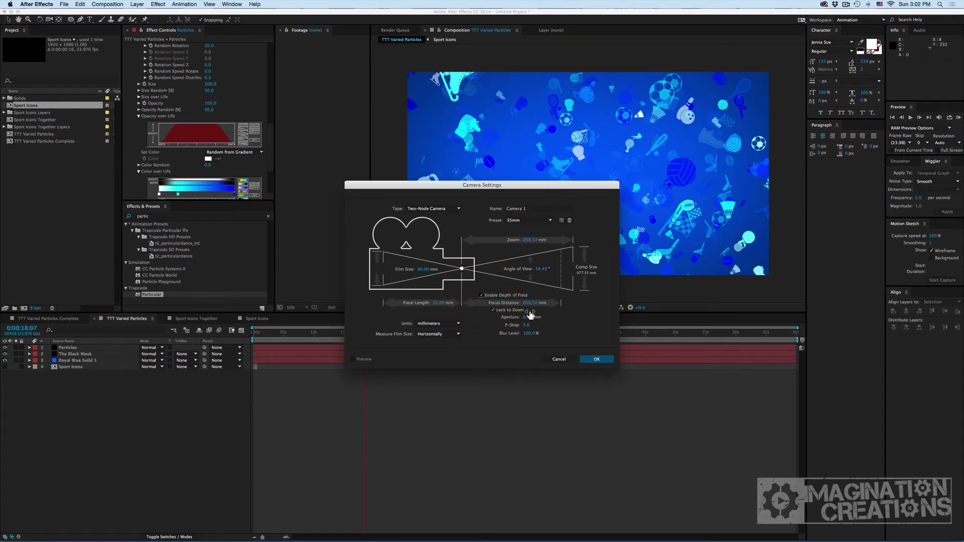
left_click(597, 360)
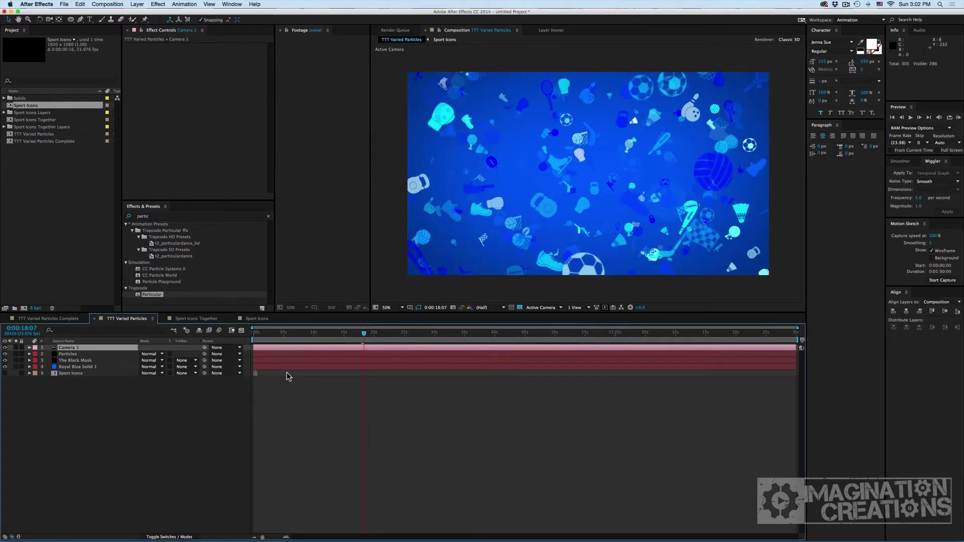
left_click(109, 351)
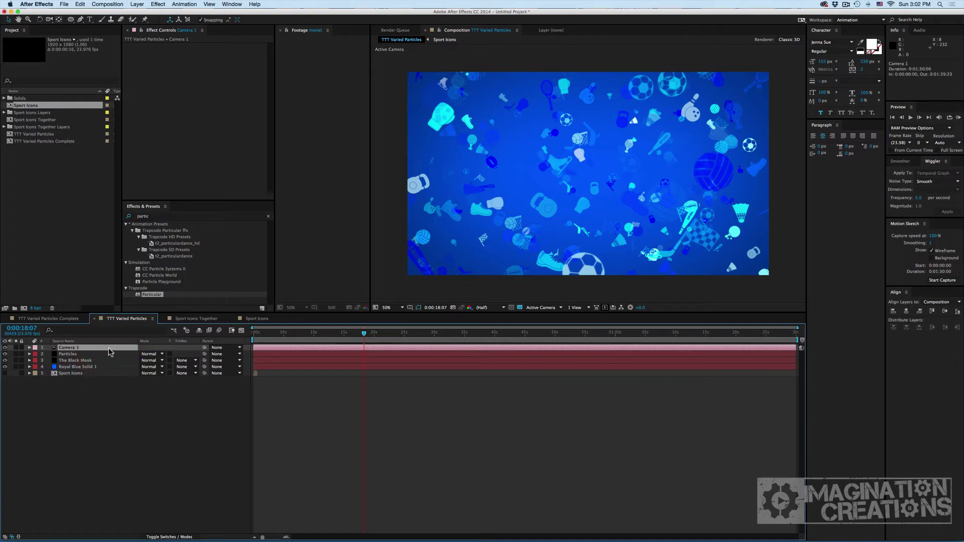
Step: Set the Aperture of Camera 1 to 100 pixels in its camera options
key("a")
key("a")
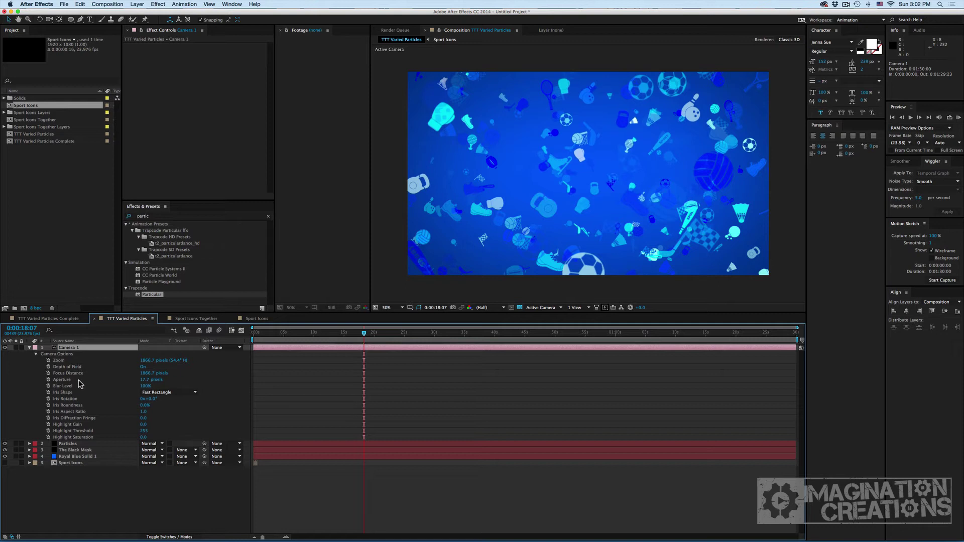
left_click(144, 380)
type("100")
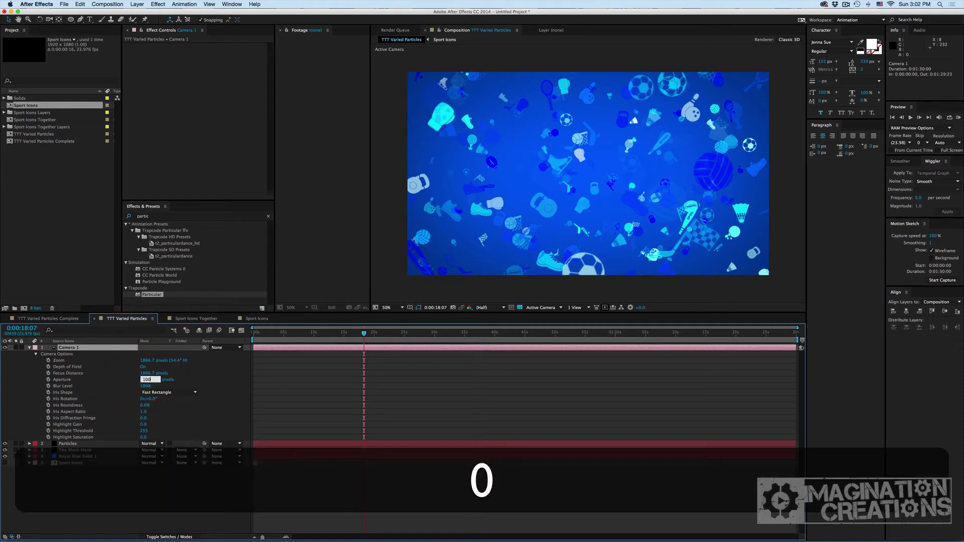
key("Return")
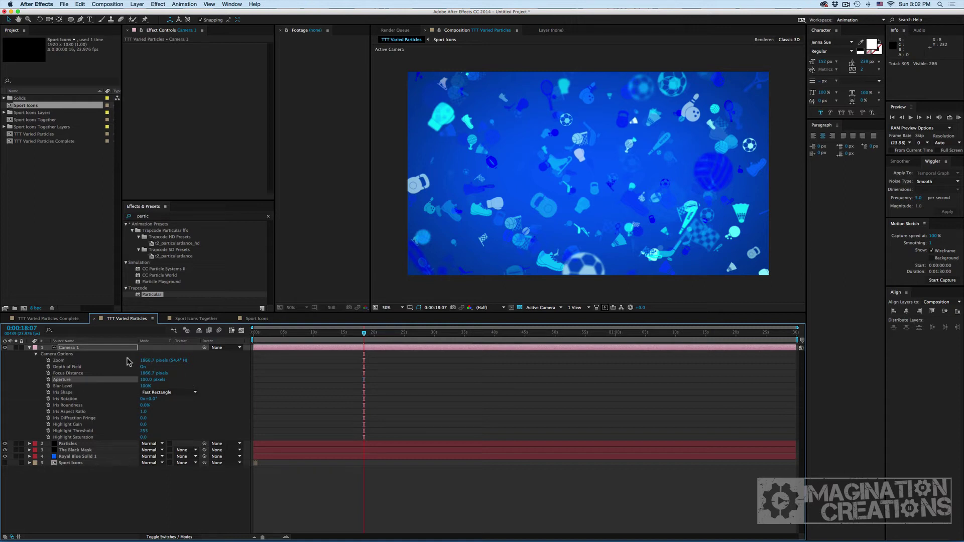
Step: On the Particles layer, try an Emitter Size Z of 5000 in Particular and settle on 4000
left_click(91, 445)
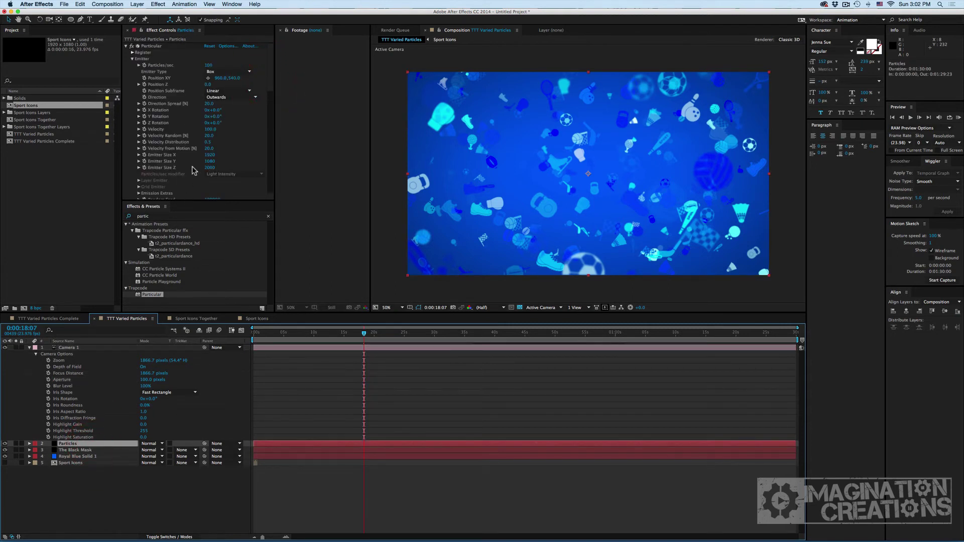
left_click(212, 167)
type("5000")
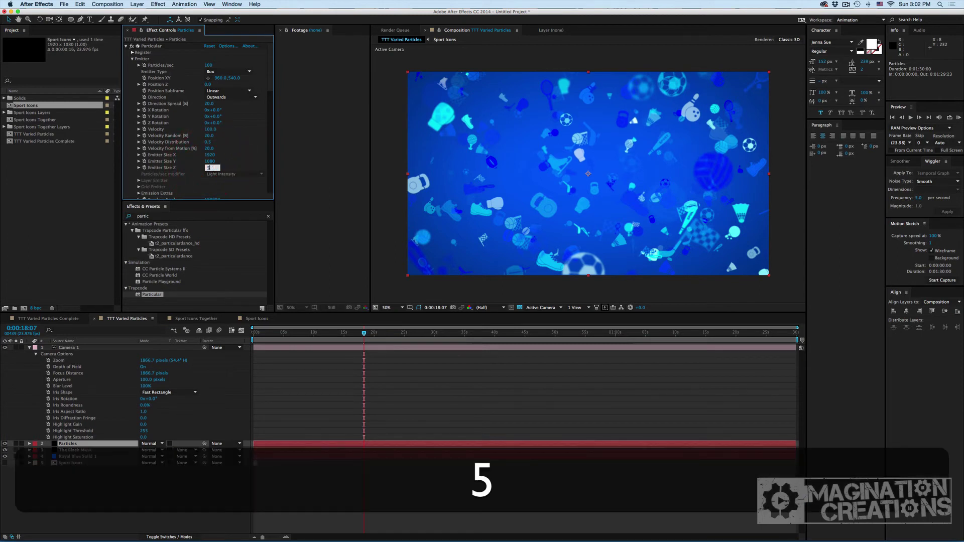
key("Return")
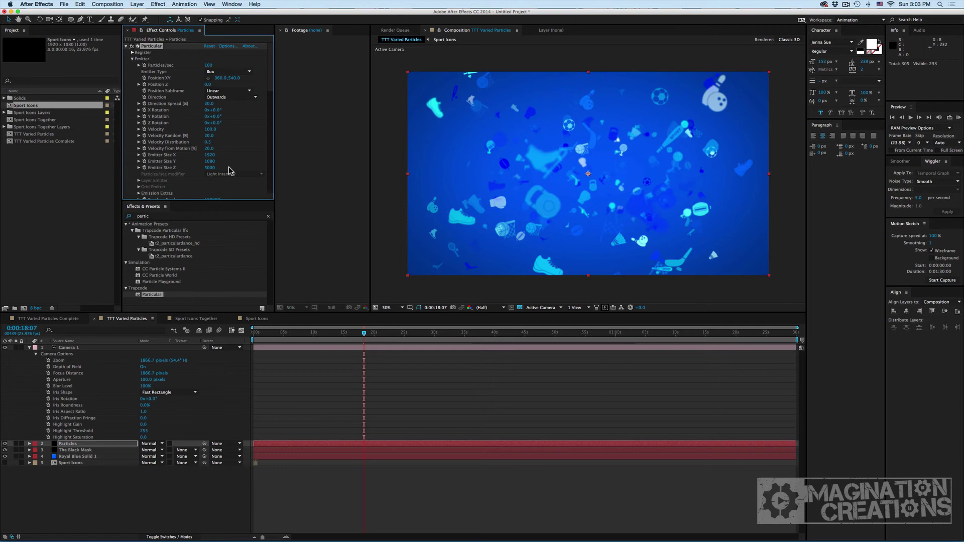
left_click(210, 167)
type("400")
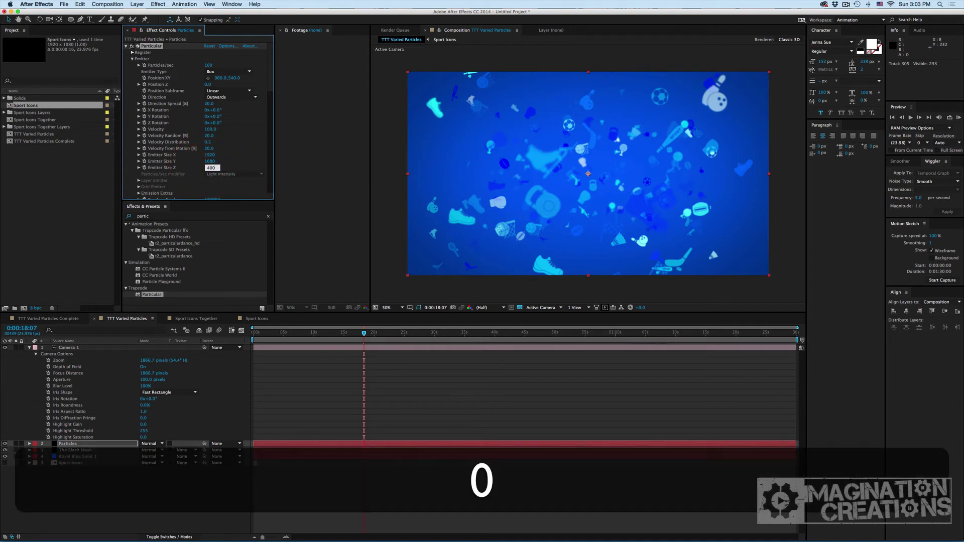
type("0")
key("Return")
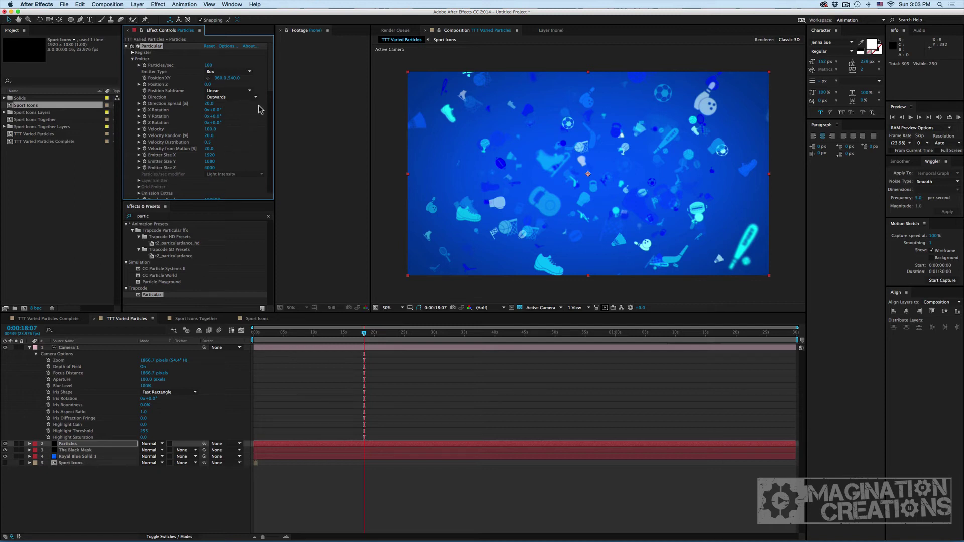
Step: Widen Particular's emitter by trying an Emitter Size X of 2200 and settling on 2500
left_click(212, 155)
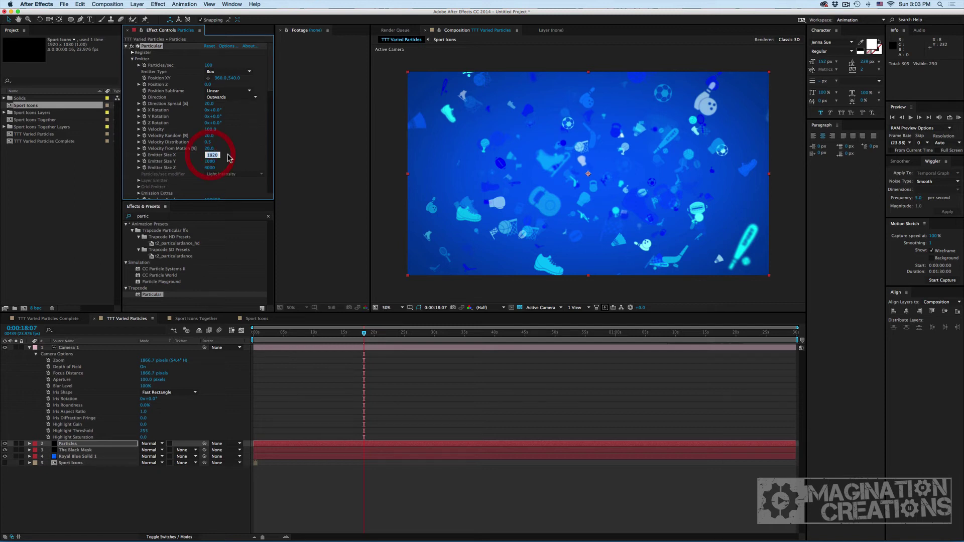
type("2200")
key("Return")
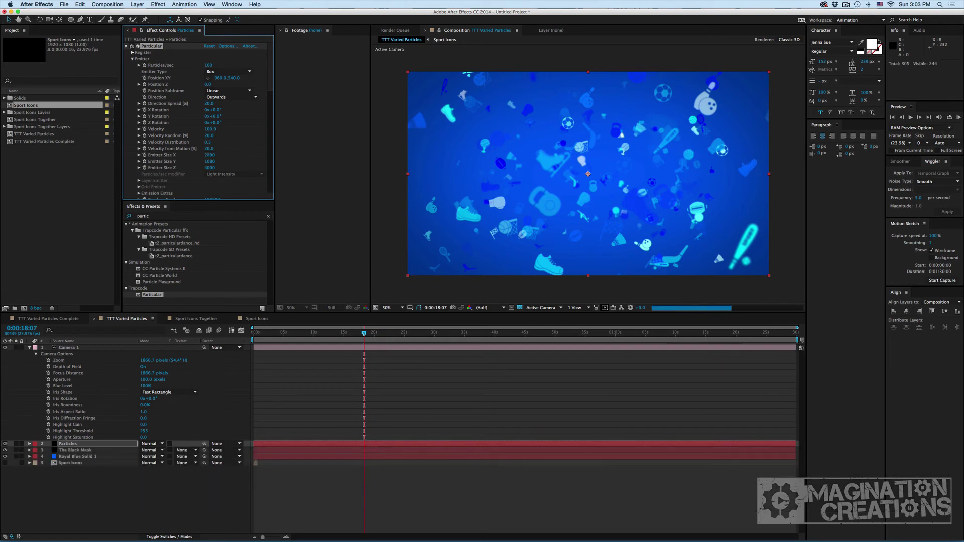
left_click(213, 155)
type("2500")
key("Return")
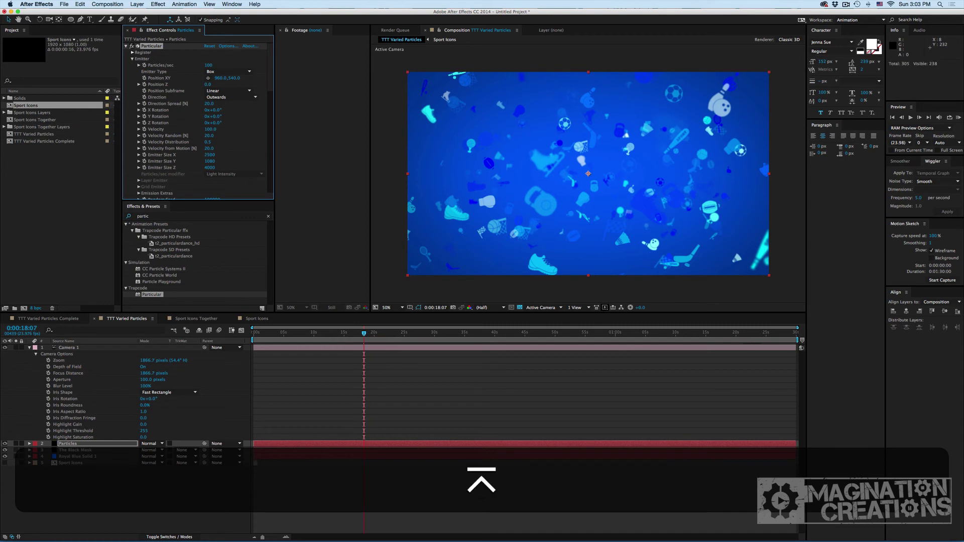
Step: Set Particular's Emitter Size Y to 1500
left_click(211, 162)
type("1500")
key("Return")
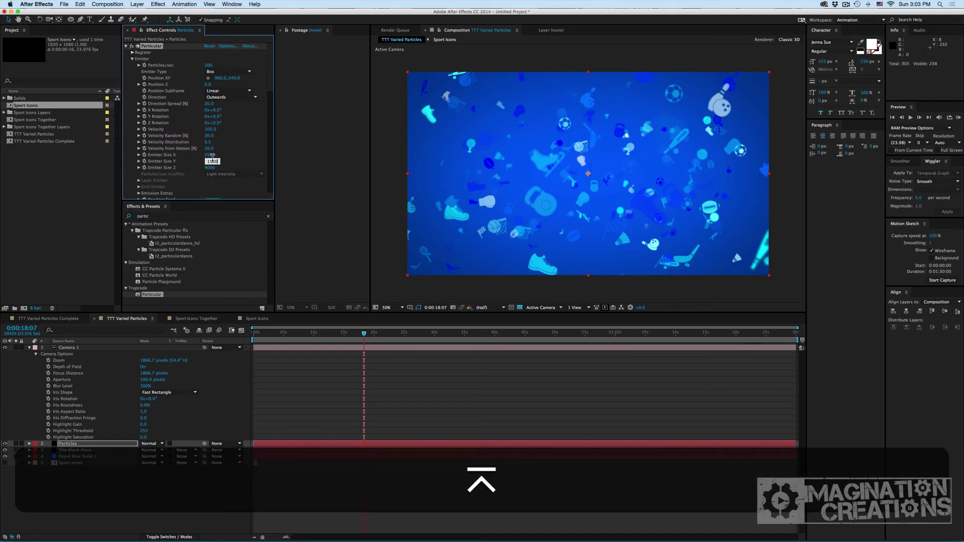